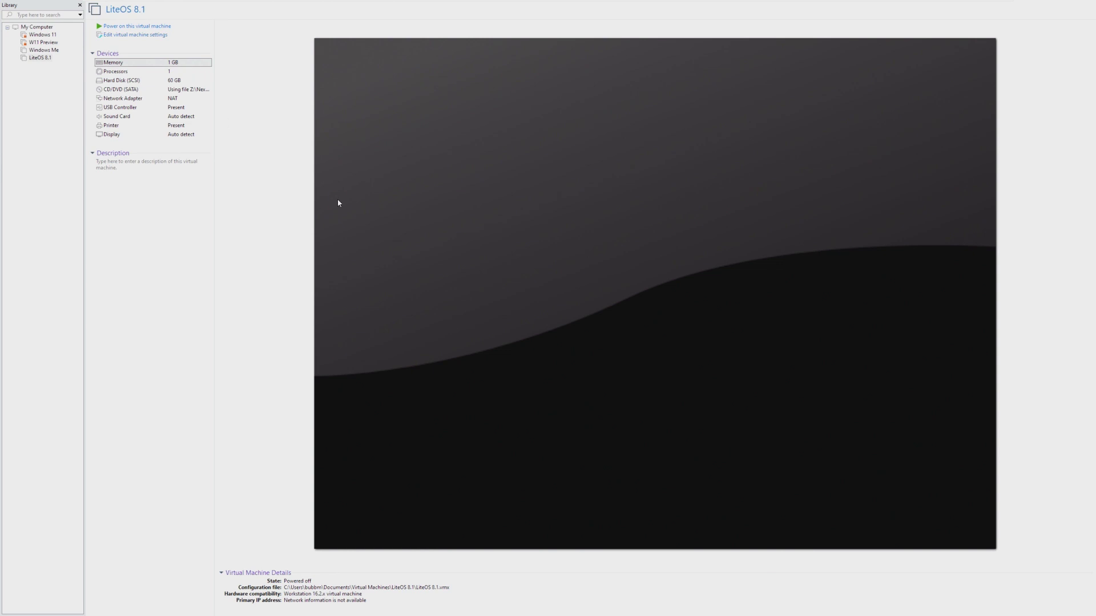
Step: Review the processor and CD/DVD settings of the LiteOS 8.1 virtual machine, closing the settings without changes
key("ctrl+d")
left_click(473, 201)
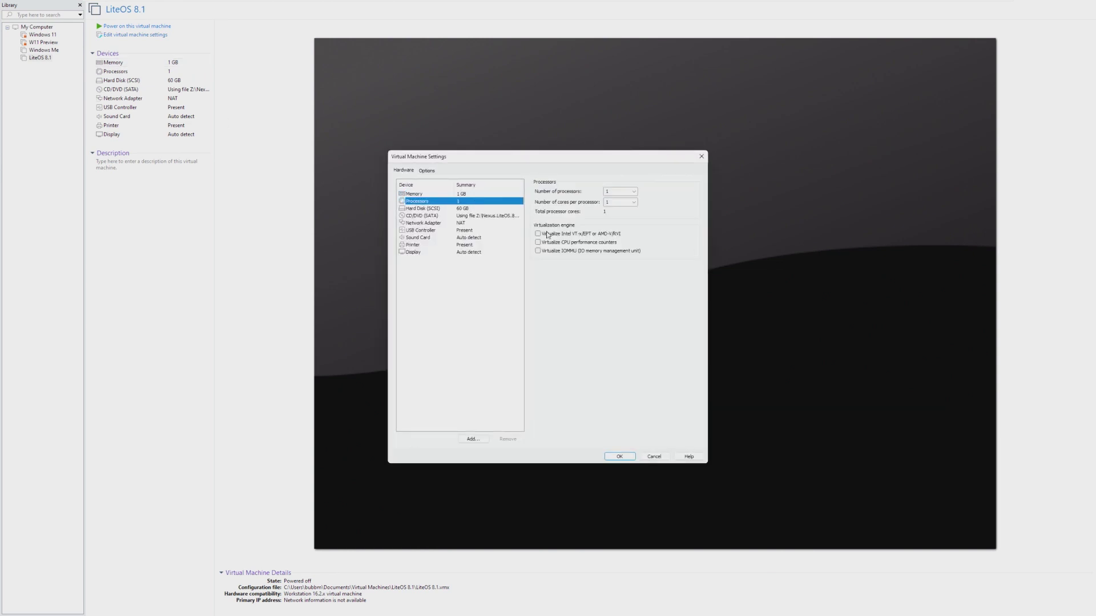
left_click(508, 215)
left_click(701, 157)
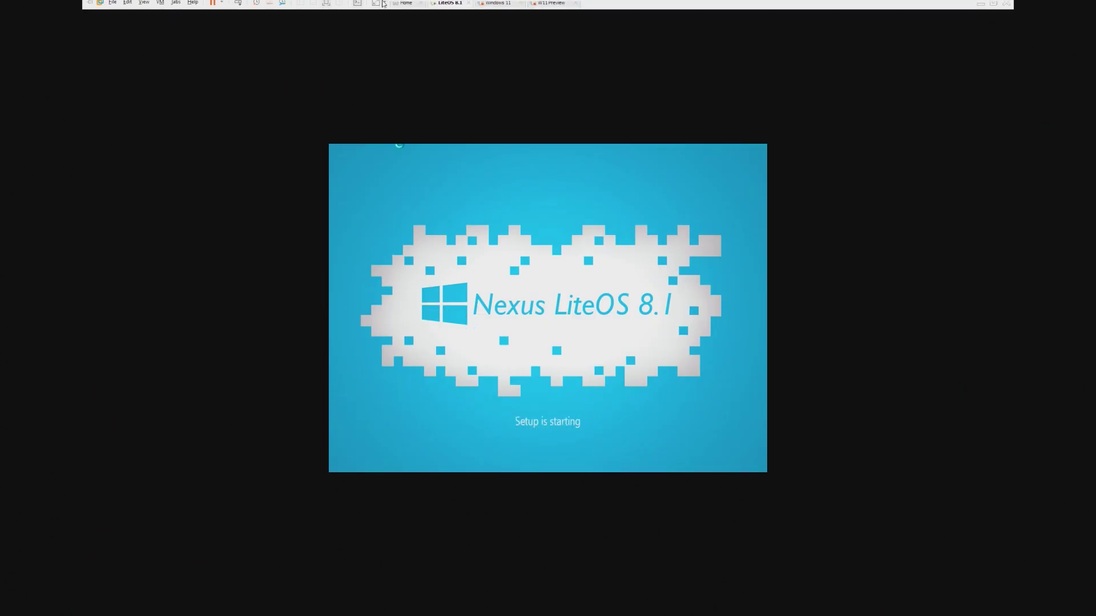
Step: Enlarge the guest display and proceed through Windows Setup with English (United States) formats and the US keyboard
left_click(338, 7)
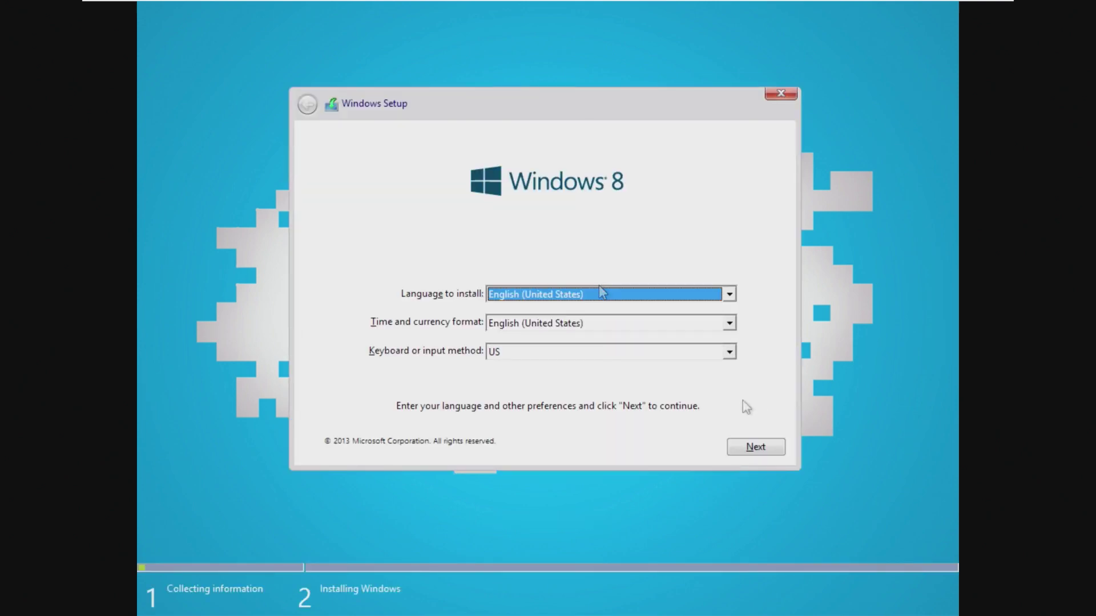
left_click(756, 446)
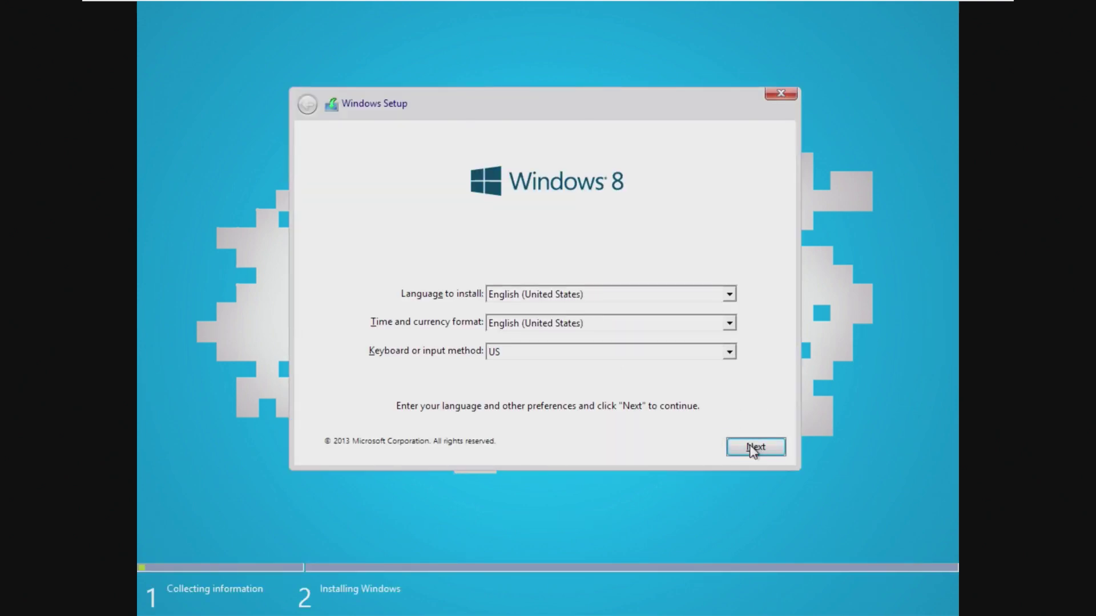
left_click(753, 448)
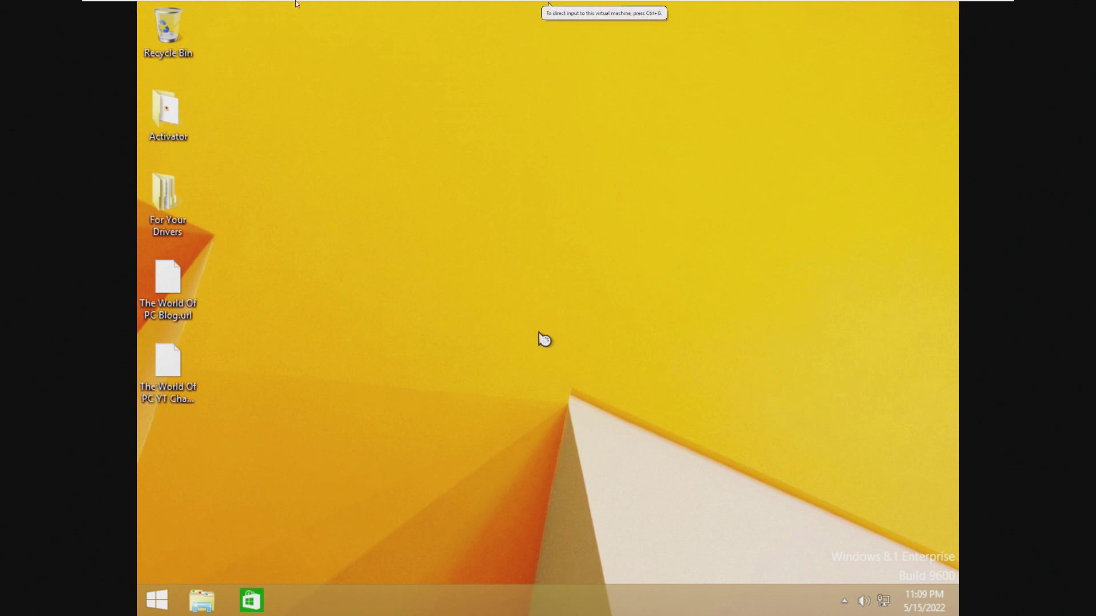
Step: Connect the VMware Tools installer CD to the virtual machine
left_click(158, 5)
left_click(193, 104)
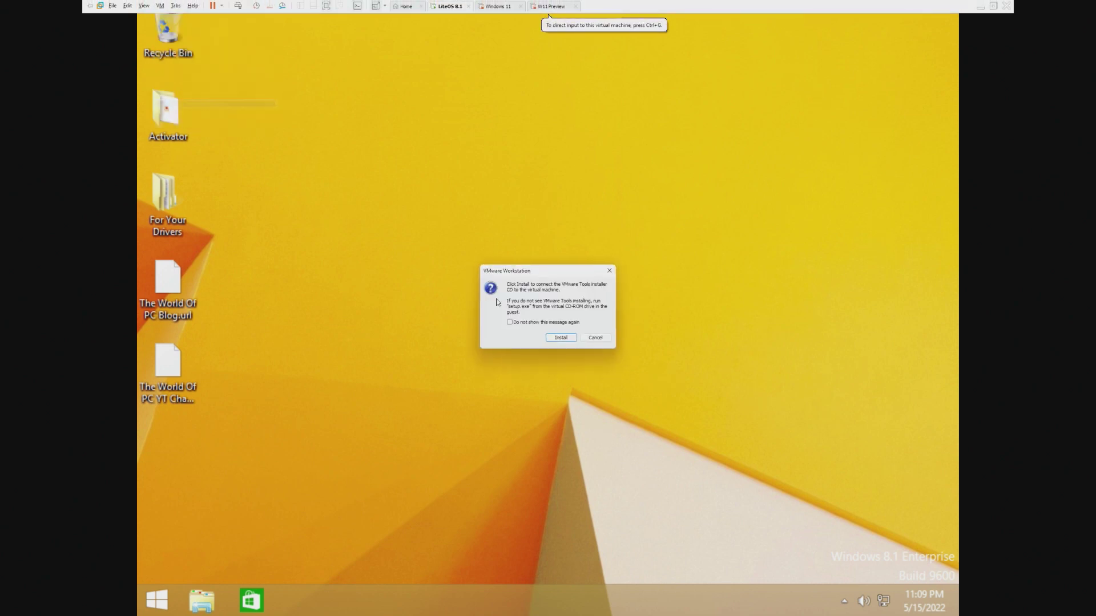
key("Return")
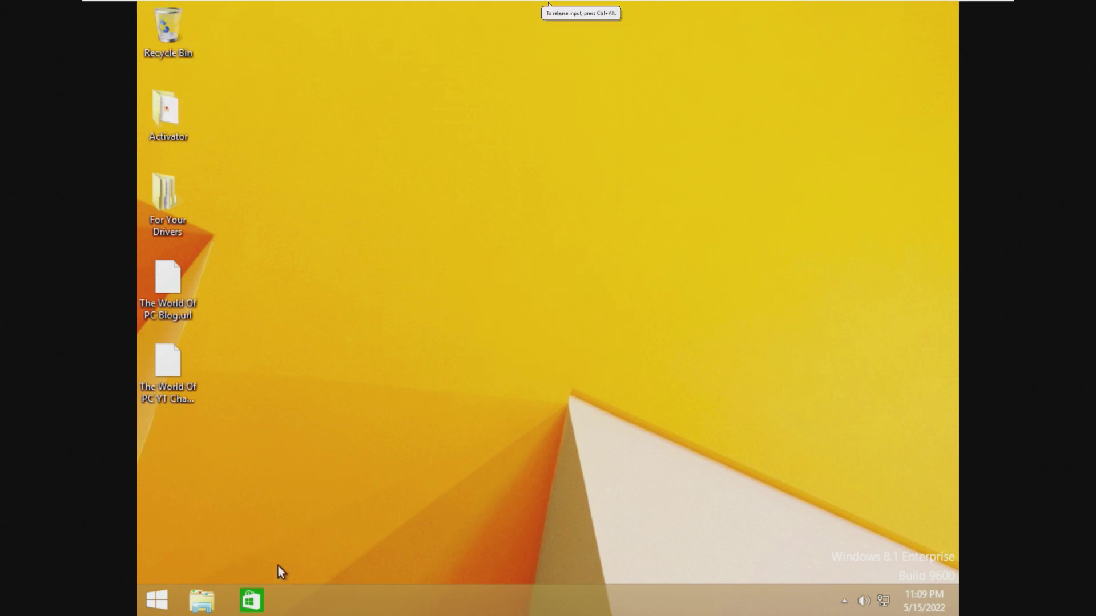
Step: Try to install VMware Tools by running setup64 from DVD Drive (D:), allowing it to make changes to the computer
left_click(202, 599)
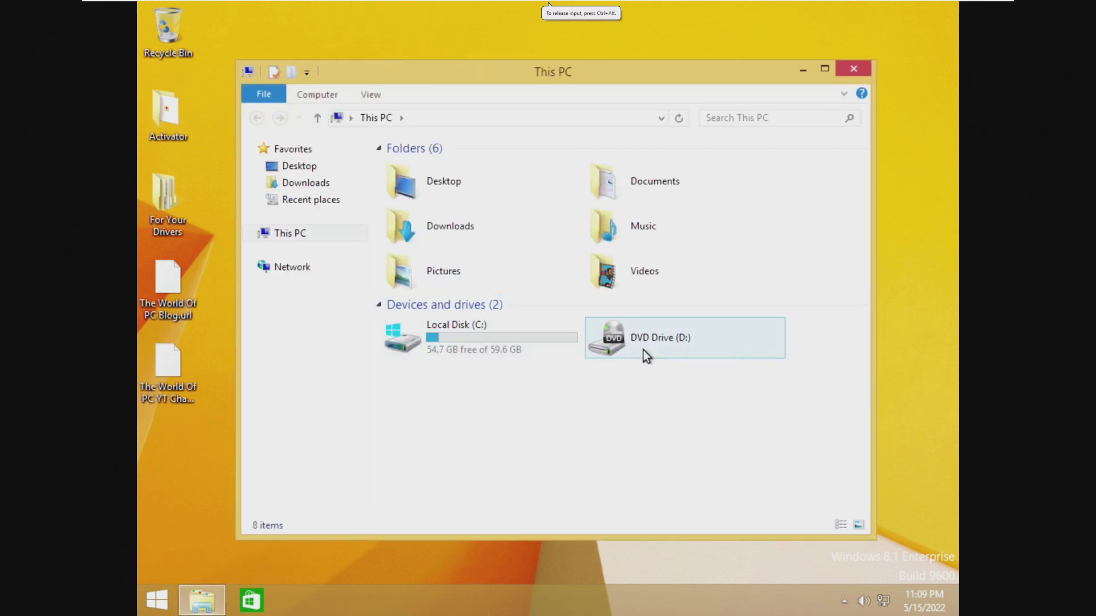
double_click(637, 354)
left_click(480, 286)
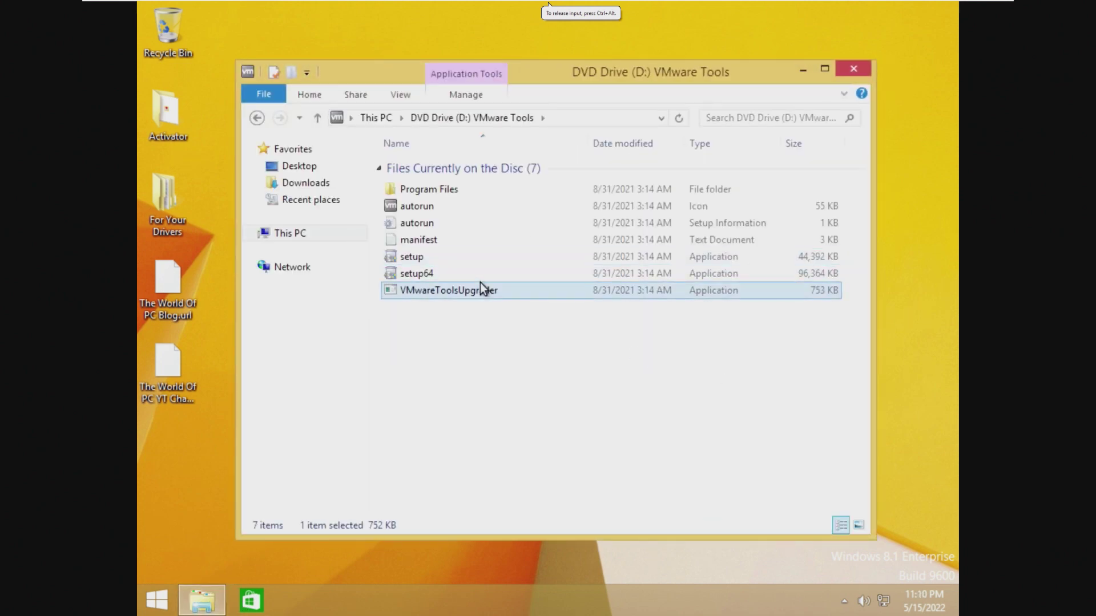
left_click(479, 276)
double_click(483, 280)
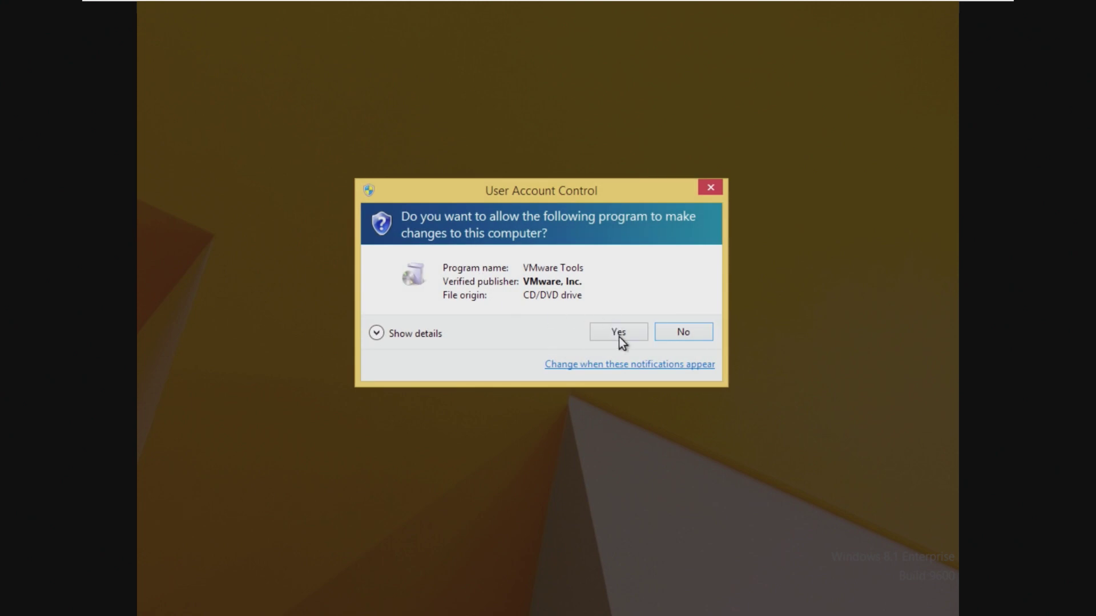
left_click(617, 332)
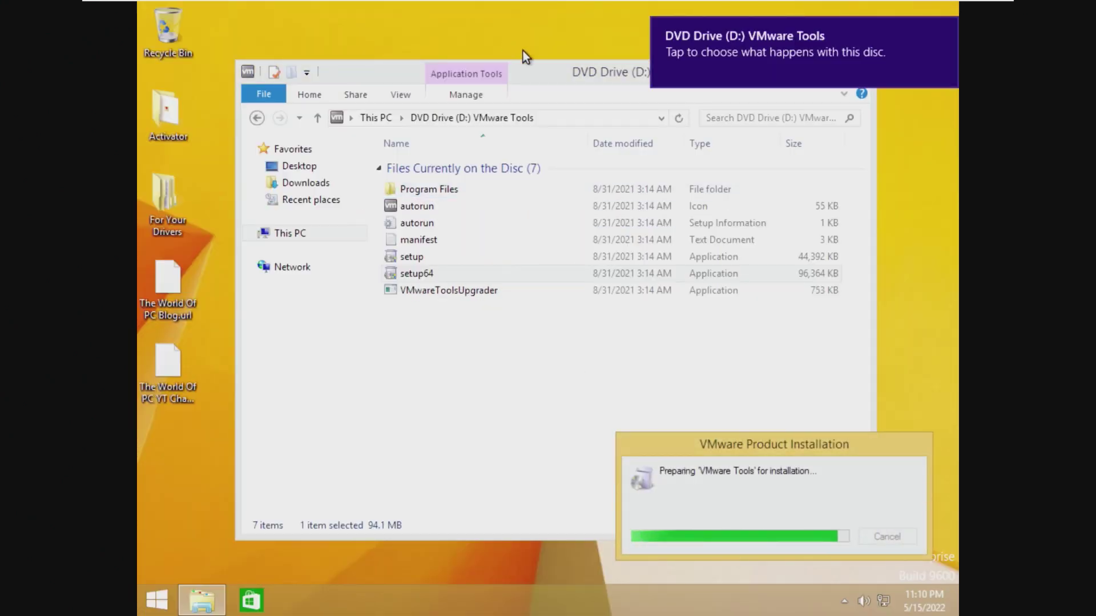
left_click_drag(551, 68, 402, 195)
left_click(705, 195)
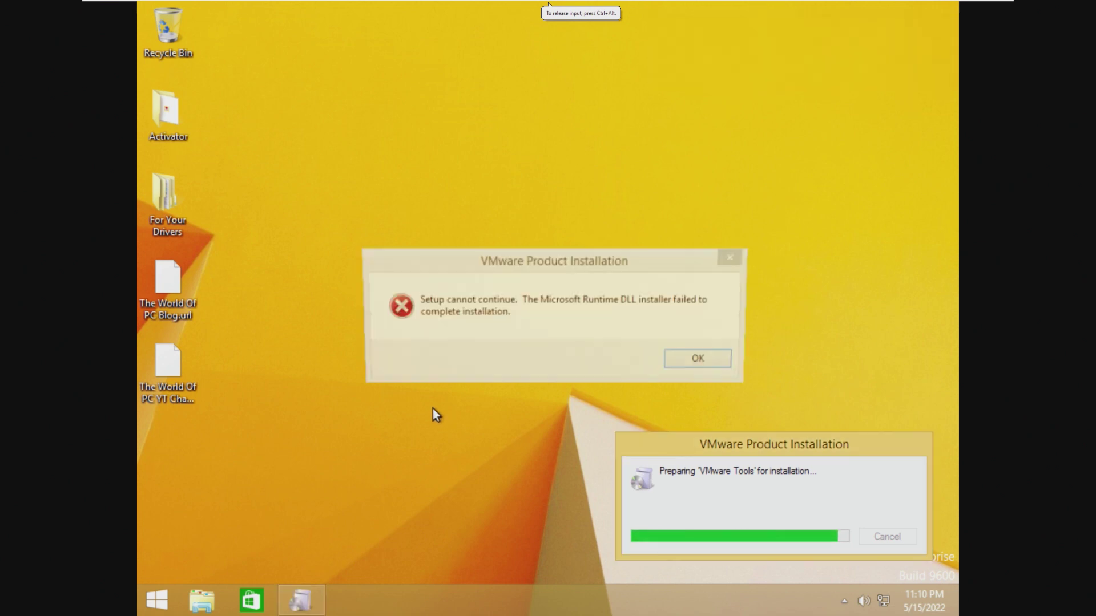
Step: Reconnect the VMware Tools installer CD to the running LiteOS 8.1 guest
left_click(160, 6)
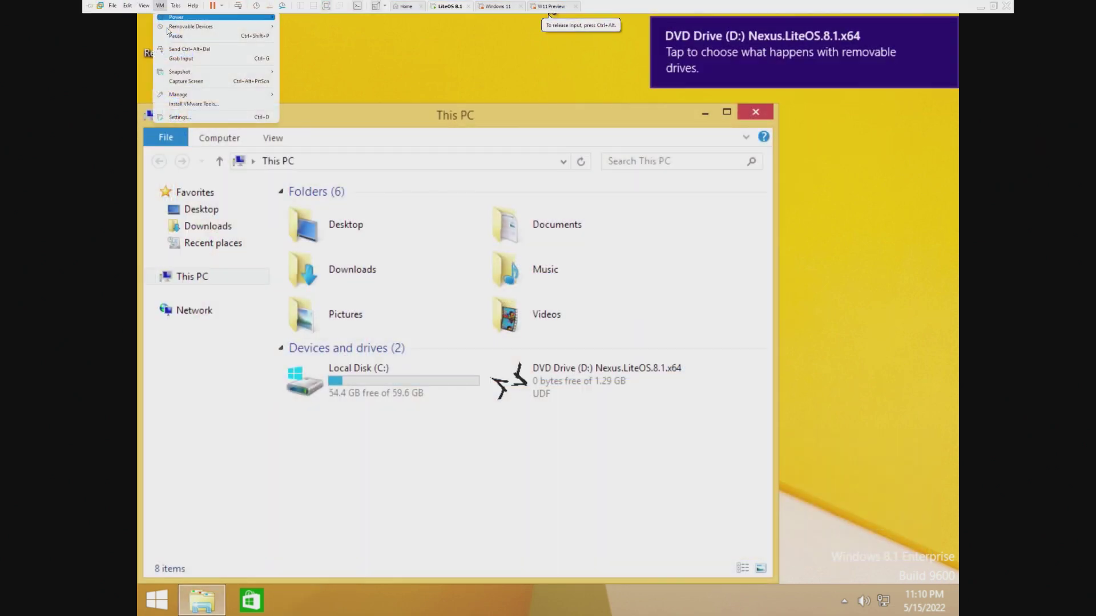
left_click(190, 105)
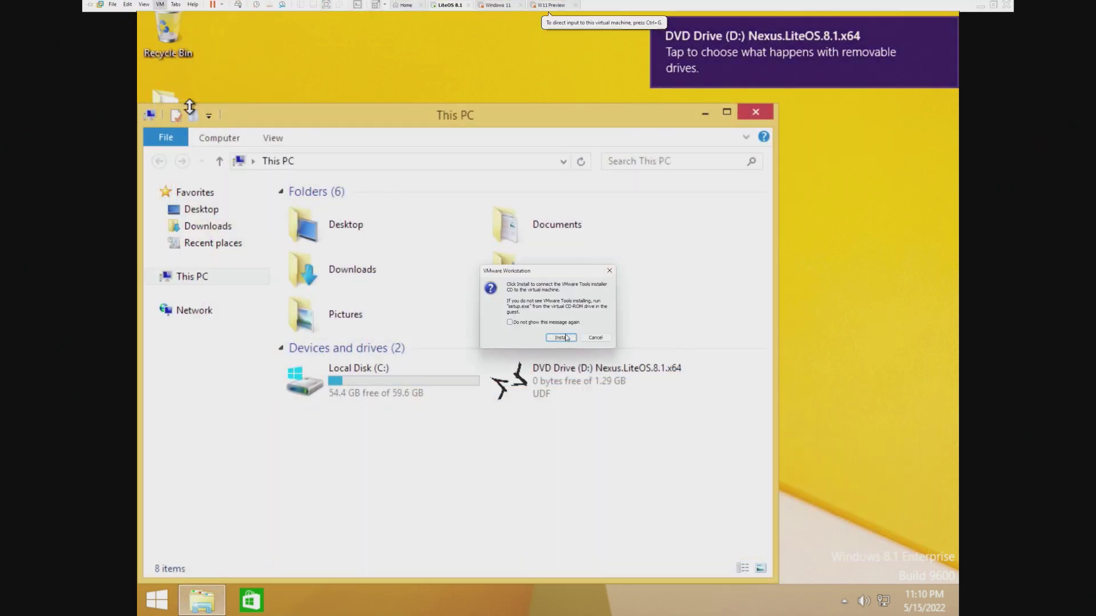
left_click(559, 336)
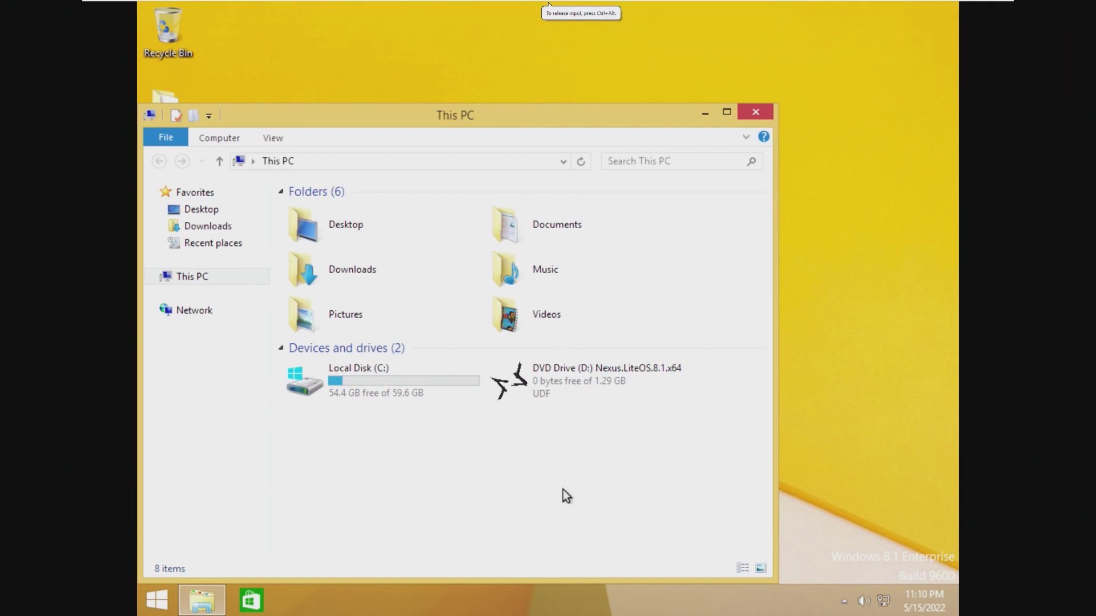
Step: Try the VMware Tools installation again from the DVD drive in This PC, closing the This PC window at the end
left_click(588, 164)
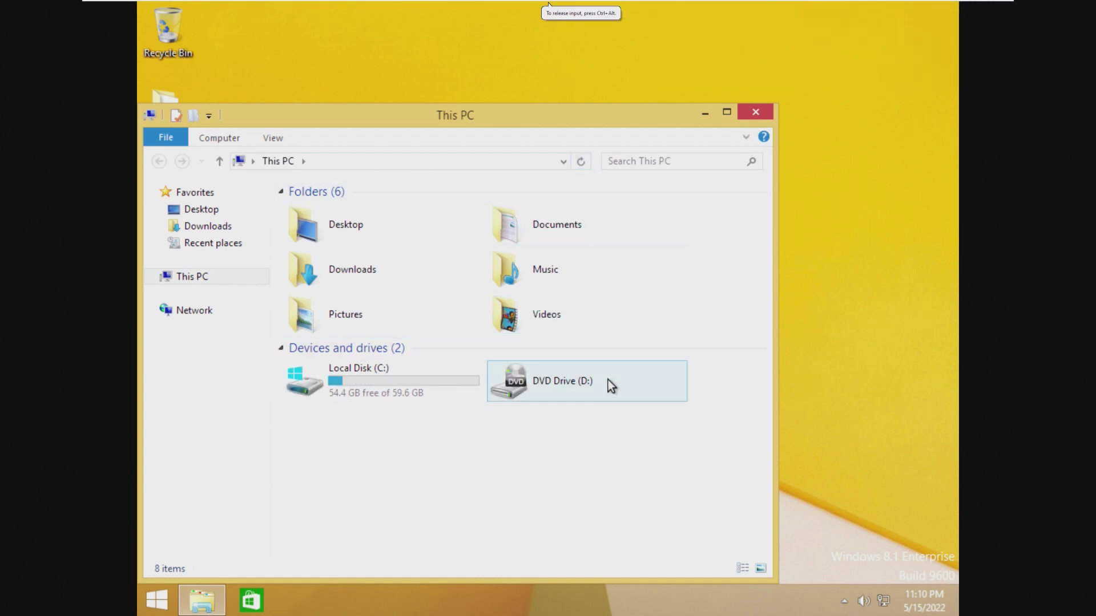
double_click(605, 393)
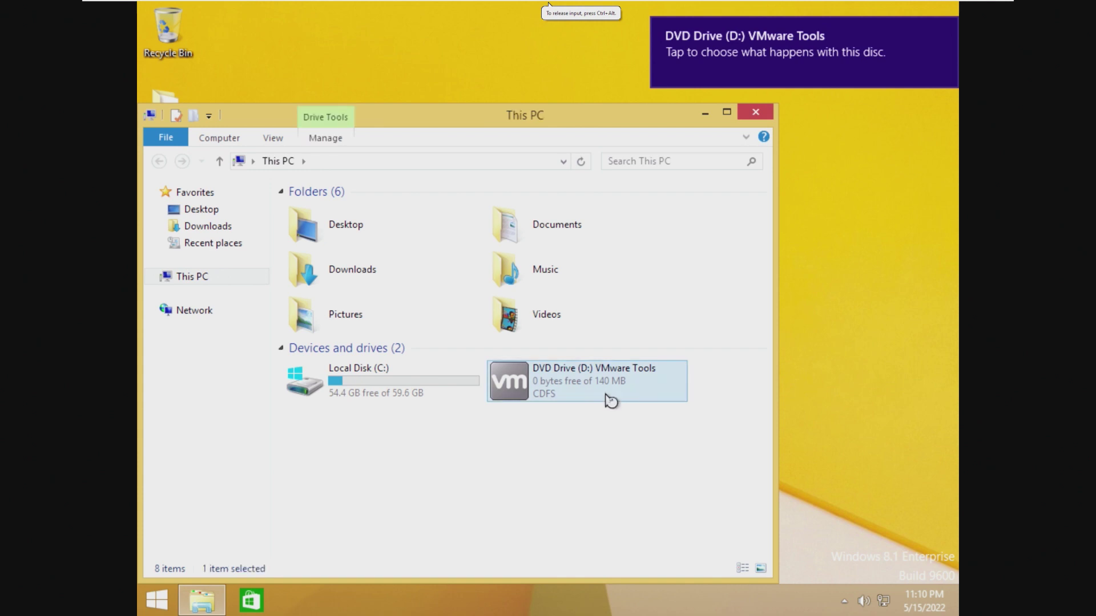
left_click(609, 334)
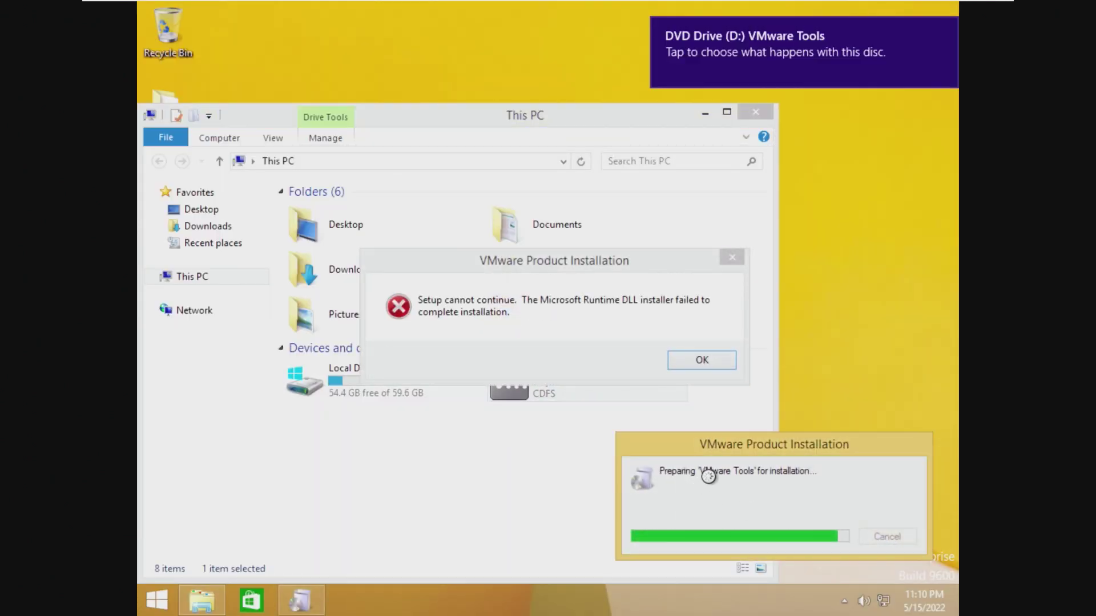
left_click(701, 360)
right_click(610, 370)
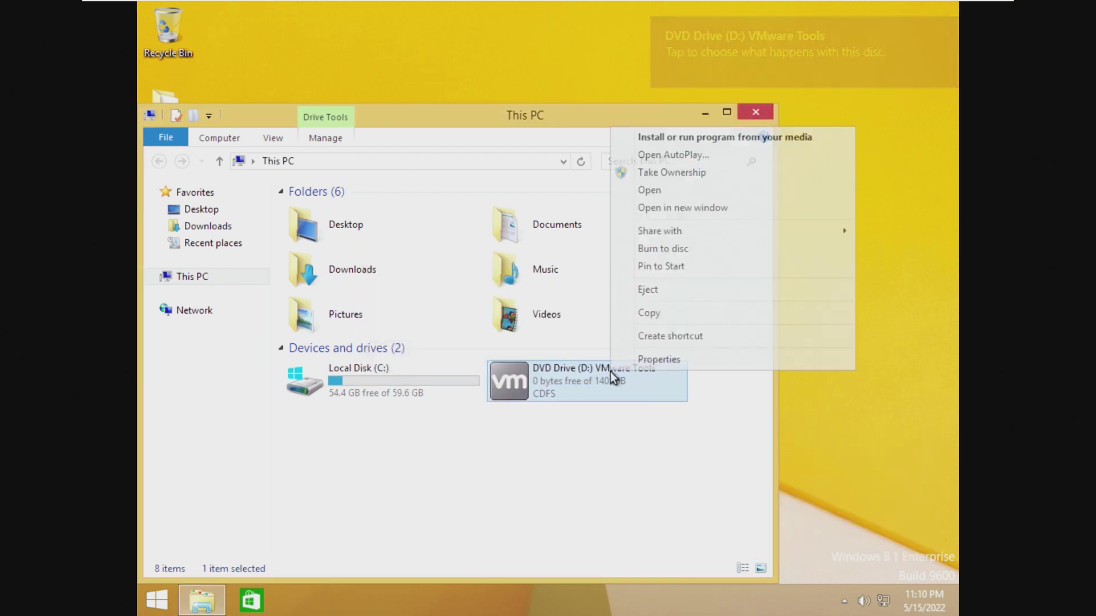
key("Escape")
left_click(583, 468)
left_click(766, 109)
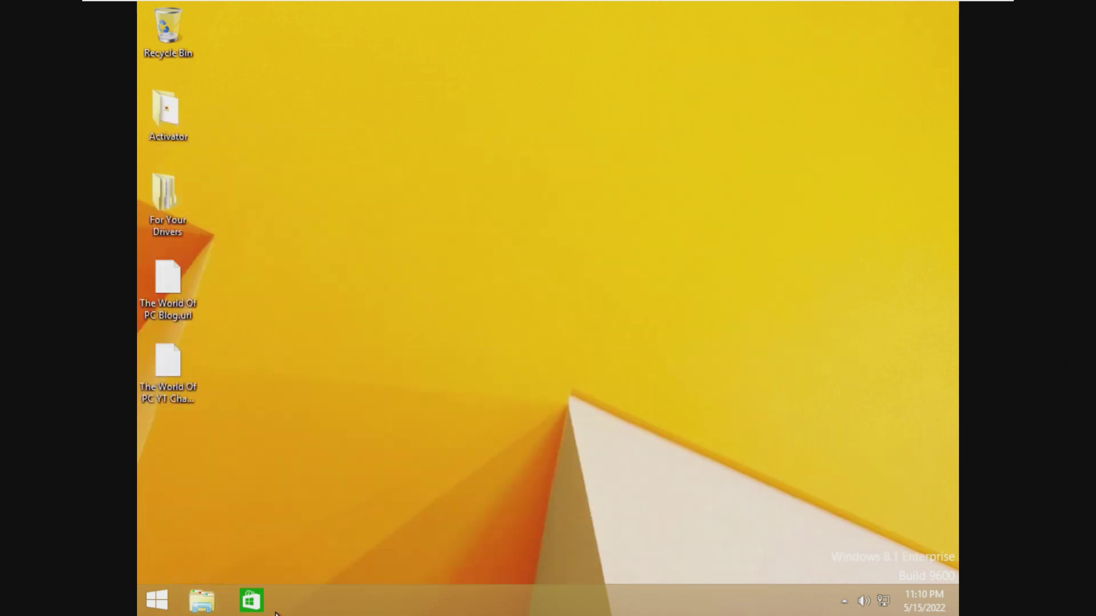
Step: Search everywhere from the Start screen for "control"
left_click(157, 600)
type("c")
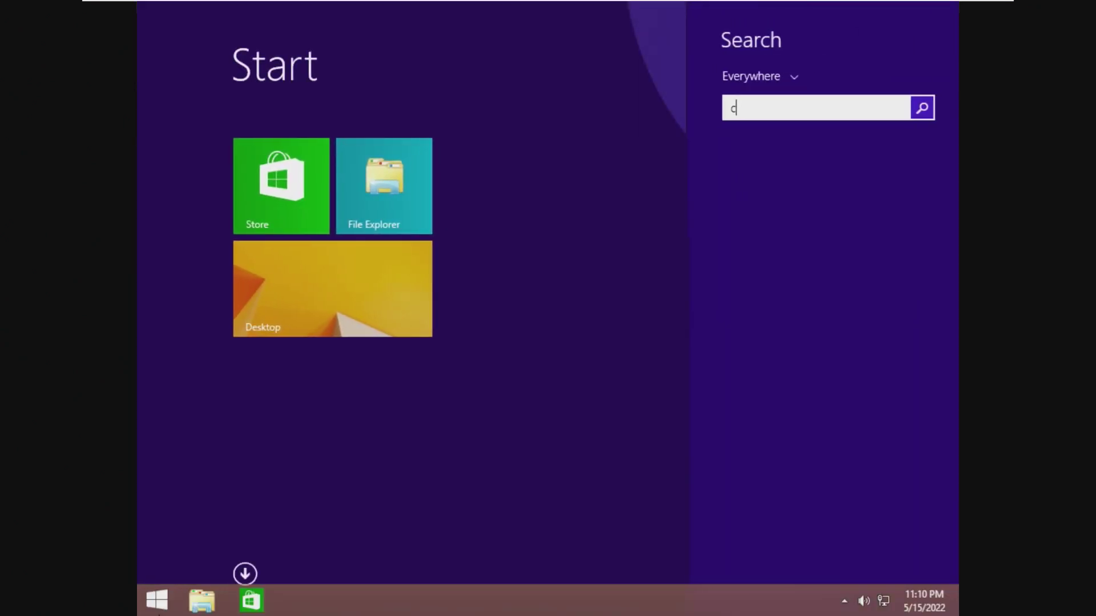
type("ontrol")
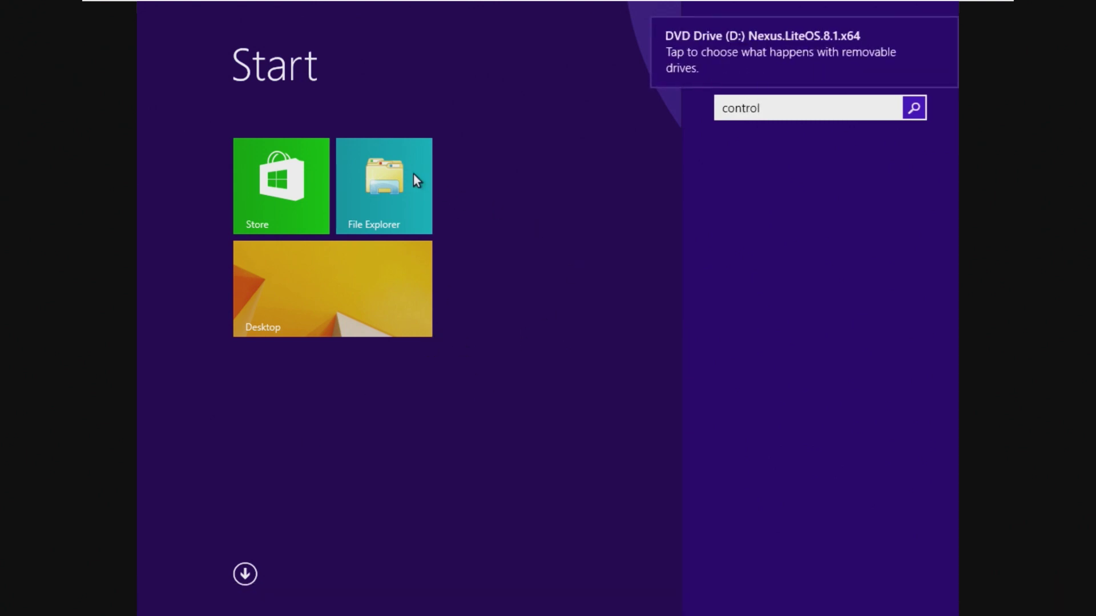
Step: Leave the search and open File Explorer at This PC on the desktop
left_click(376, 188)
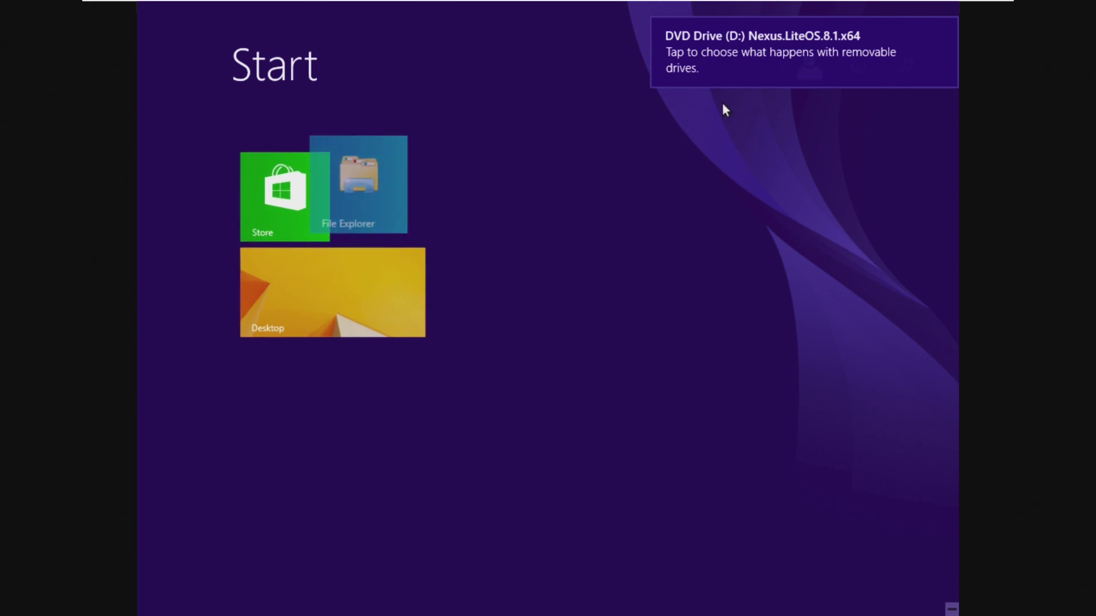
left_click(403, 201)
left_click(399, 312)
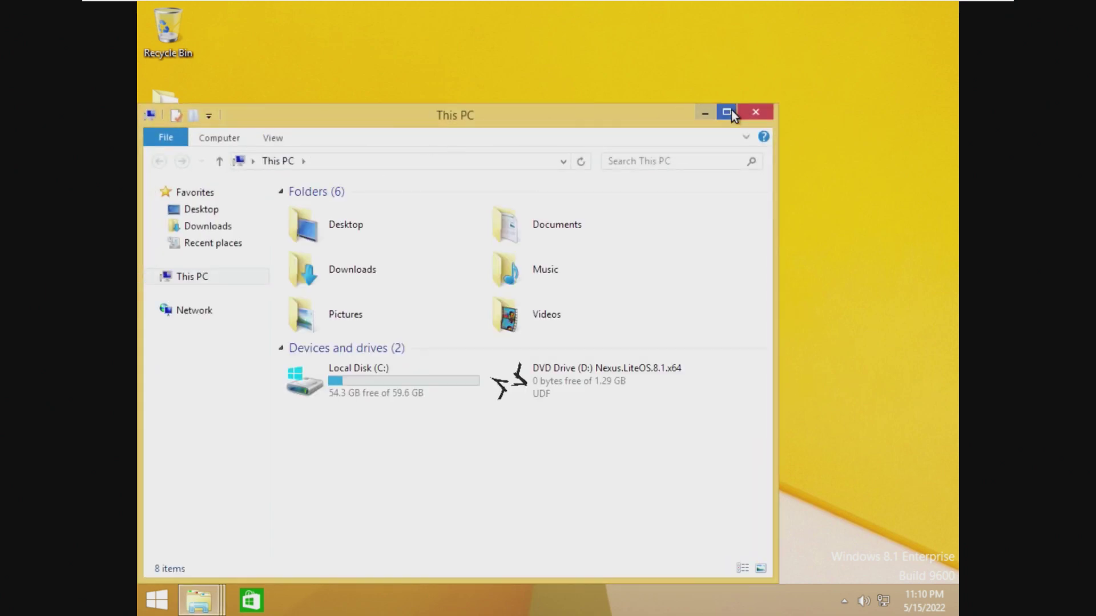
left_click_drag(678, 114, 652, 120)
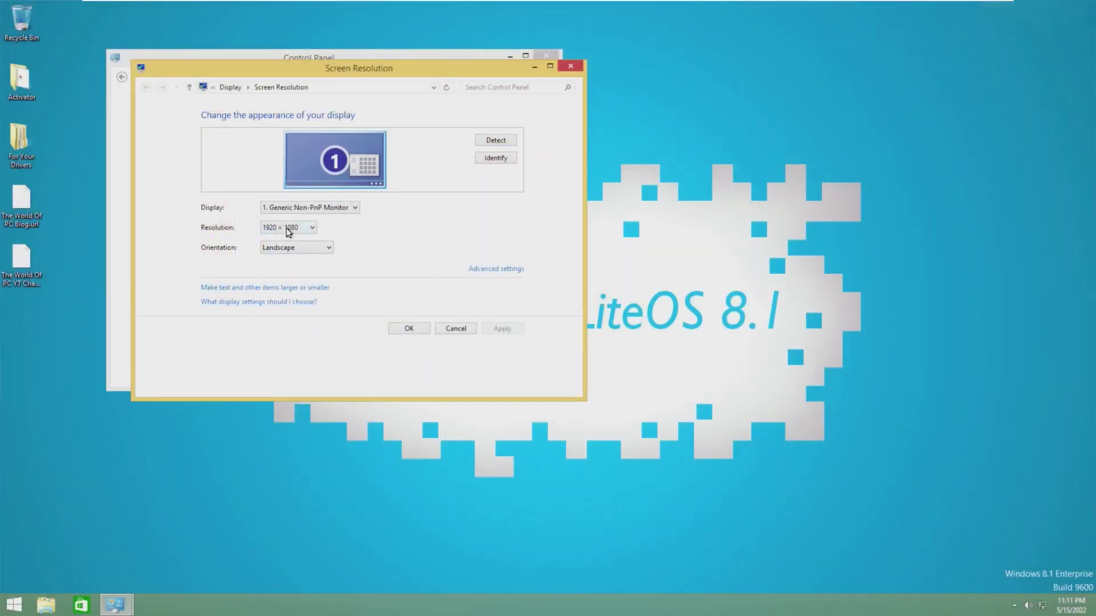
Step: View the Start screen, return to the desktop and open the list of resolutions in the Screen Resolution settings
left_click(14, 604)
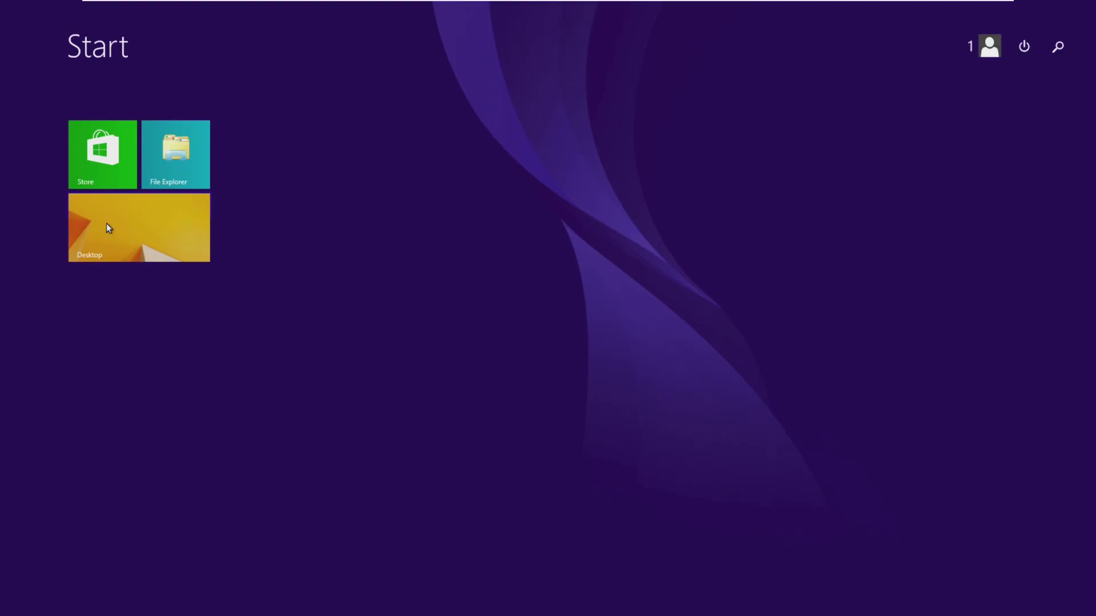
left_click(106, 223)
left_click(312, 227)
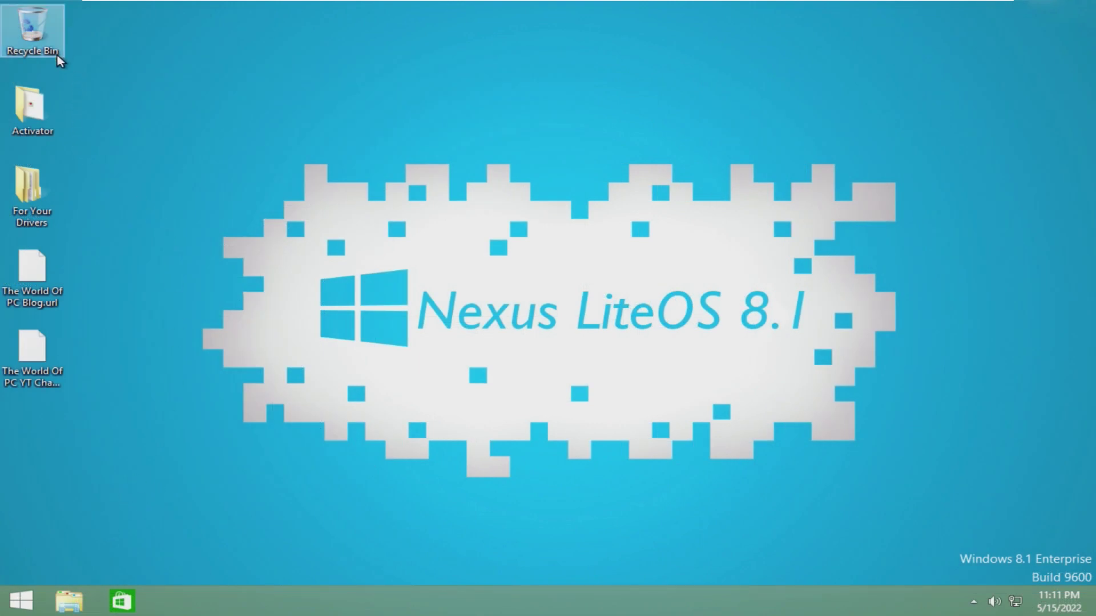
Step: Cancel the deletion of the Activator folder and move its icon beside the Recycle Bin
double_click(31, 108)
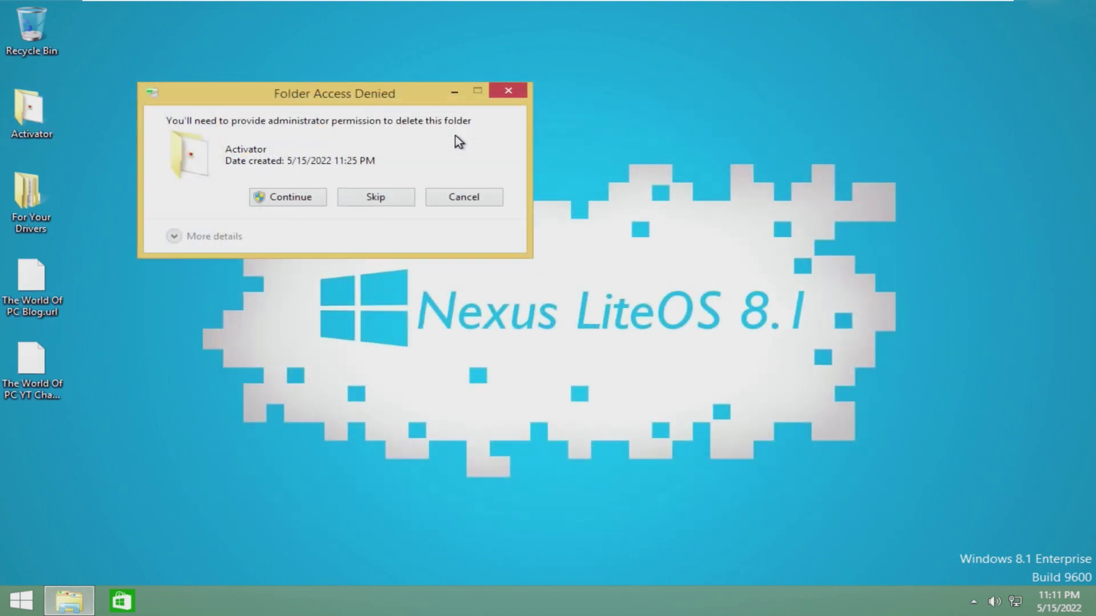
left_click(498, 93)
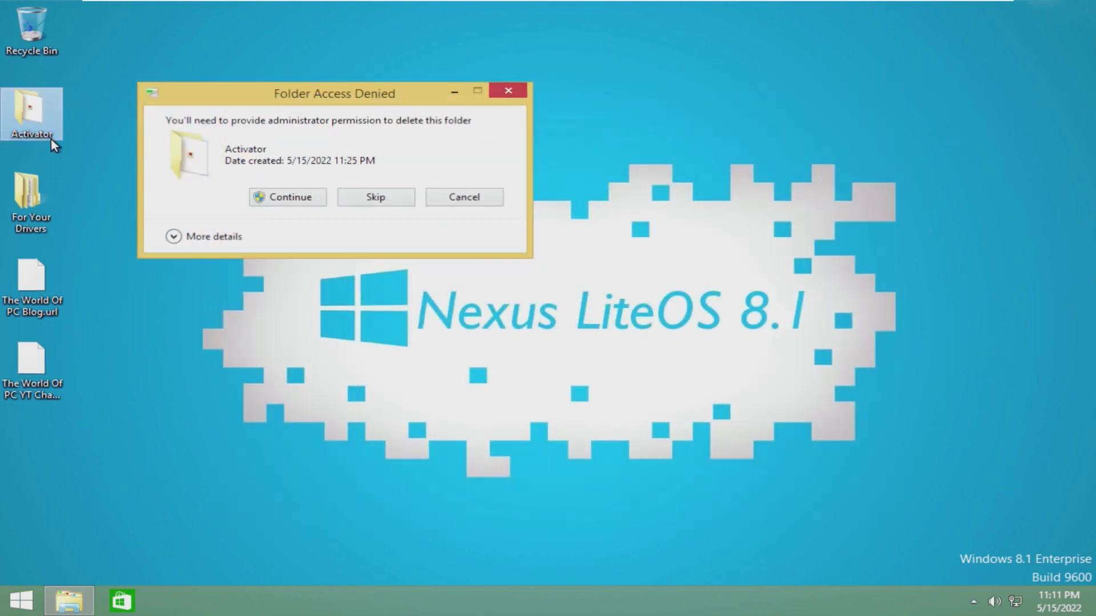
left_click_drag(53, 138, 118, 51)
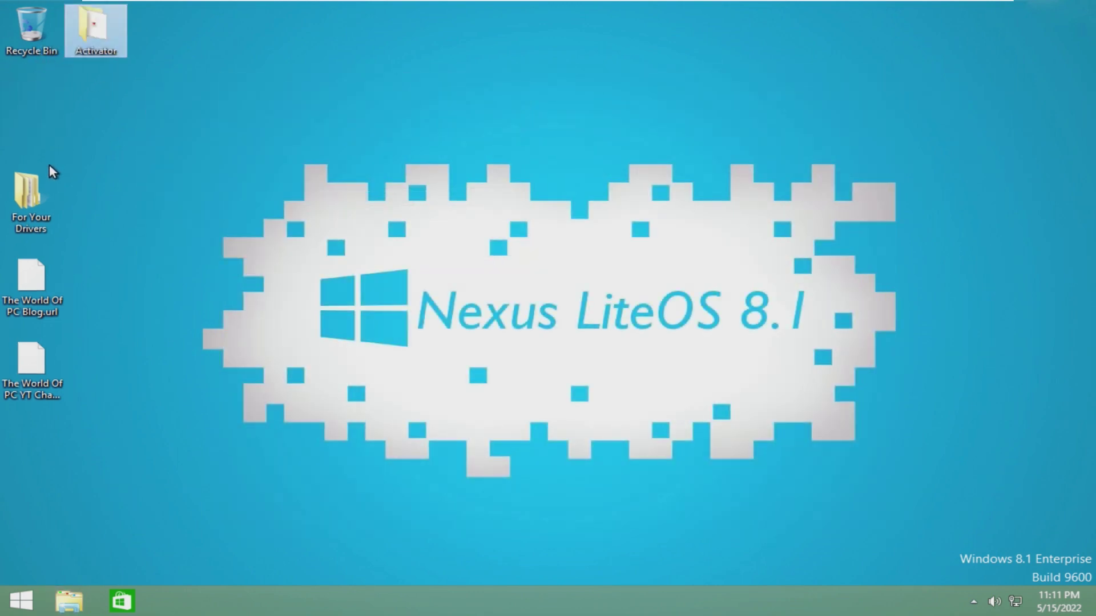
Step: Browse the Driver.Booster.Pro and SDI_R2000 folders inside the For Your Drivers folder
double_click(39, 191)
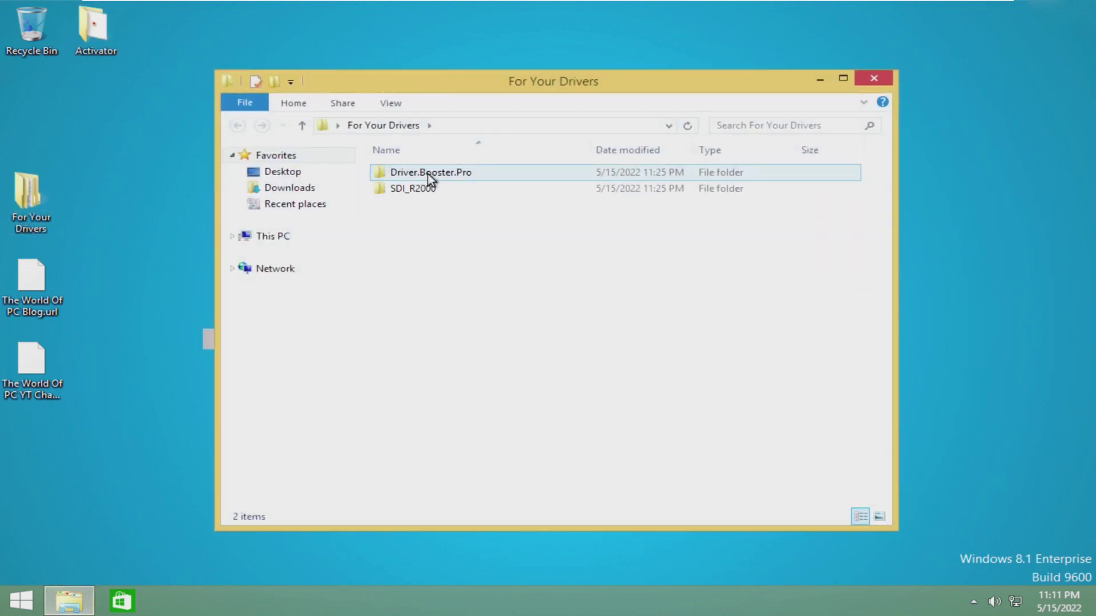
double_click(427, 173)
left_click(410, 126)
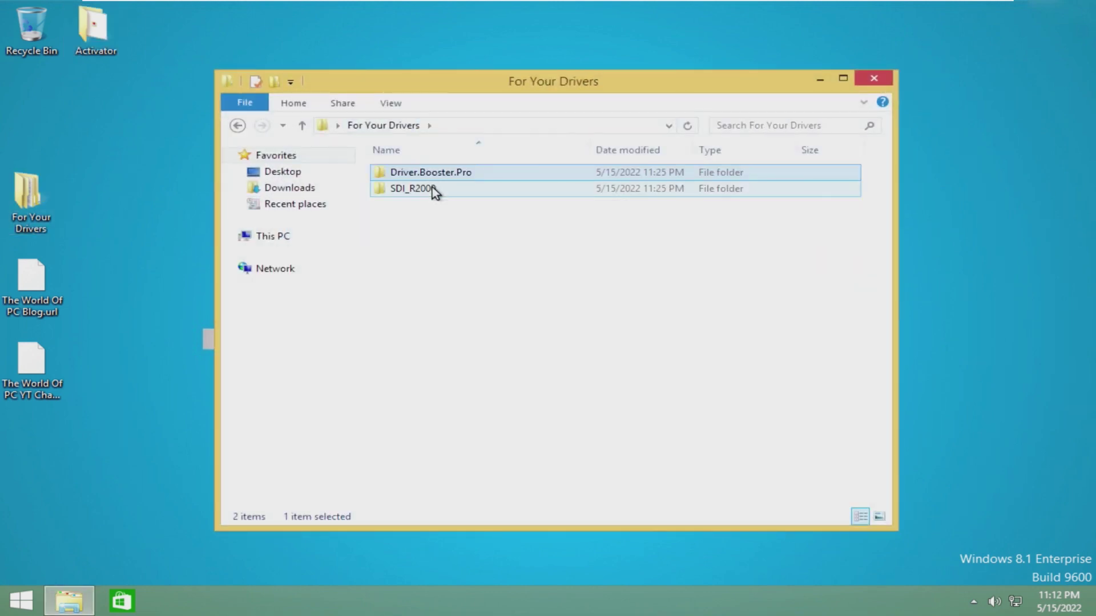
double_click(432, 189)
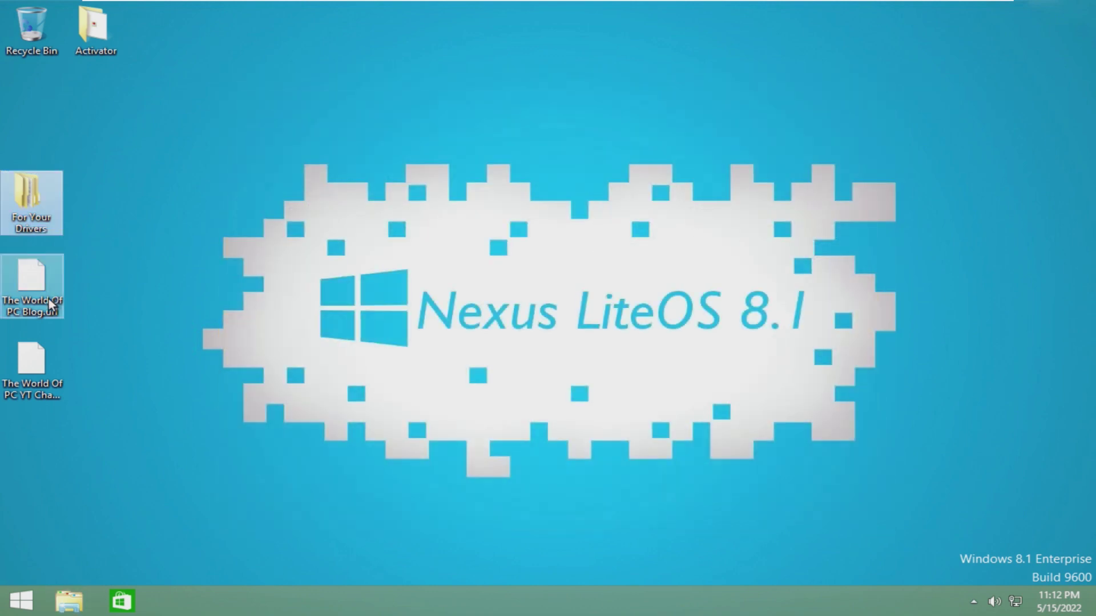
Step: Inspect the two The World Of PC link files on the desktop and try to open The World Of PC Blog.url
left_click(55, 307)
left_click(45, 371)
left_click_drag(105, 459, 97, 365)
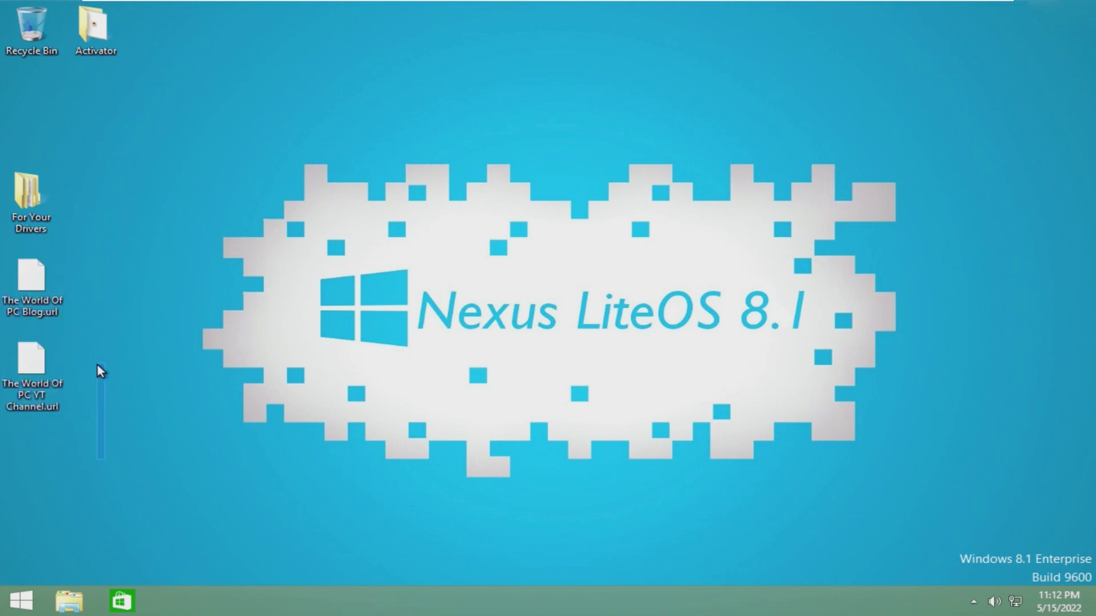
left_click(32, 282)
left_click(863, 525)
double_click(21, 314)
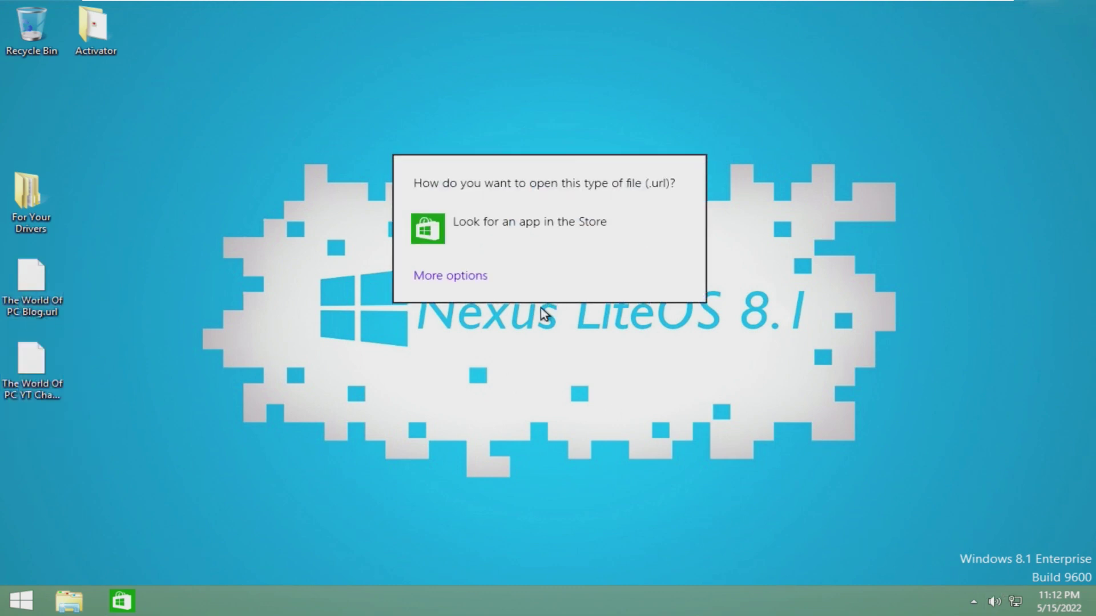
Step: Dismiss the prompt for opening .url files, launch the Store and close its window from the desktop
left_click(129, 500)
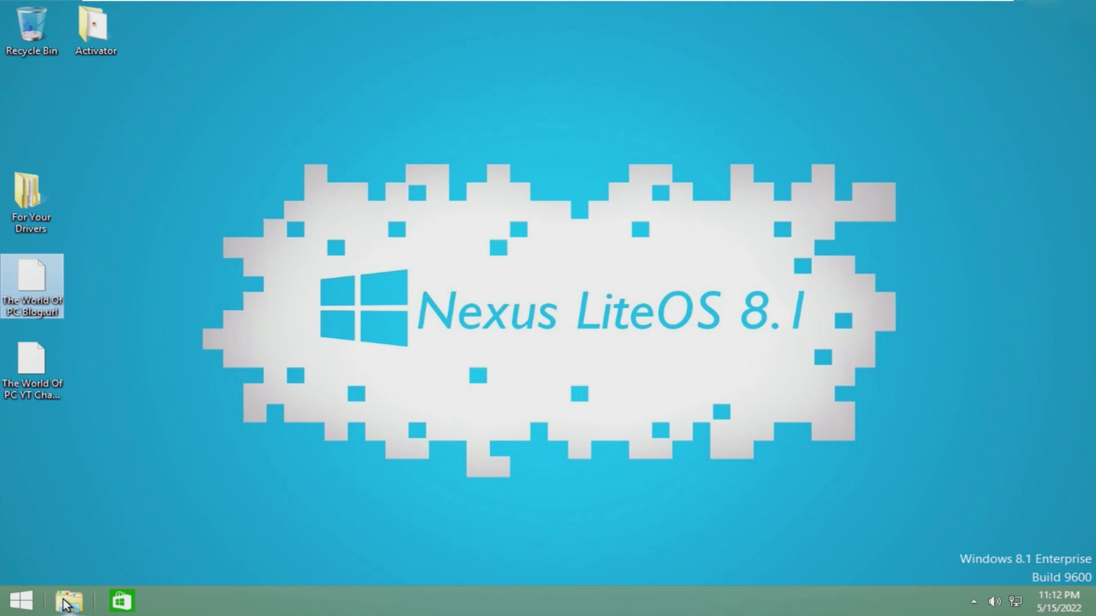
left_click(121, 601)
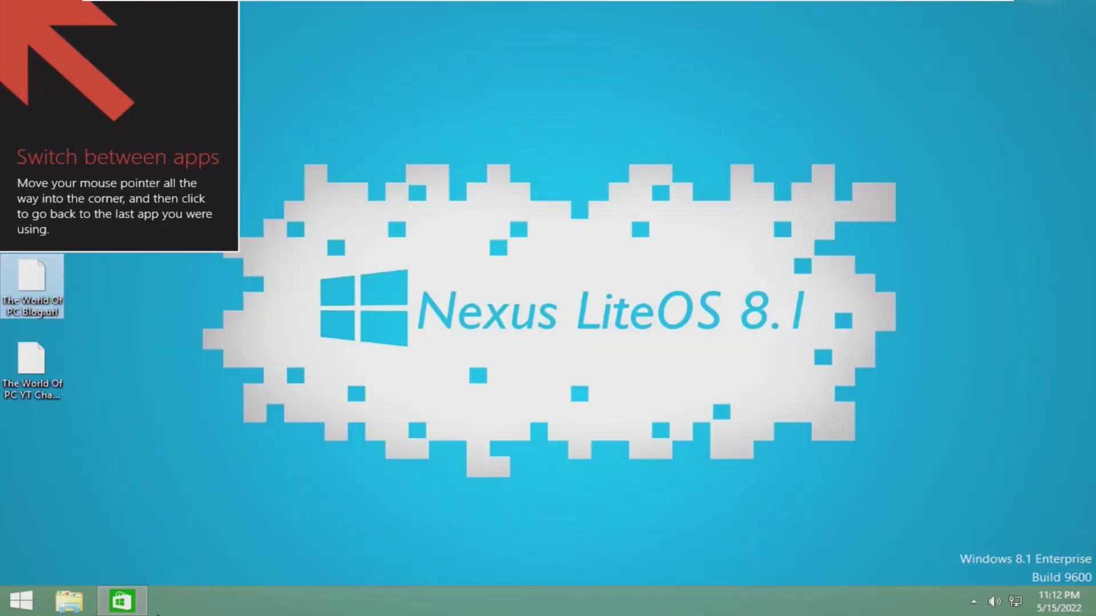
left_click(134, 604)
right_click(121, 601)
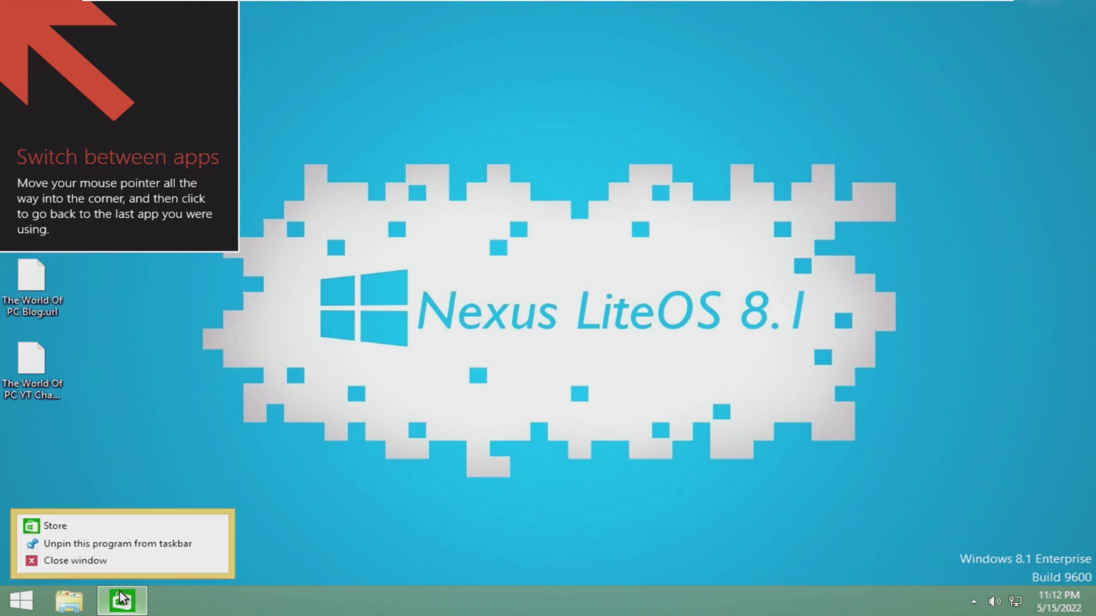
left_click(122, 562)
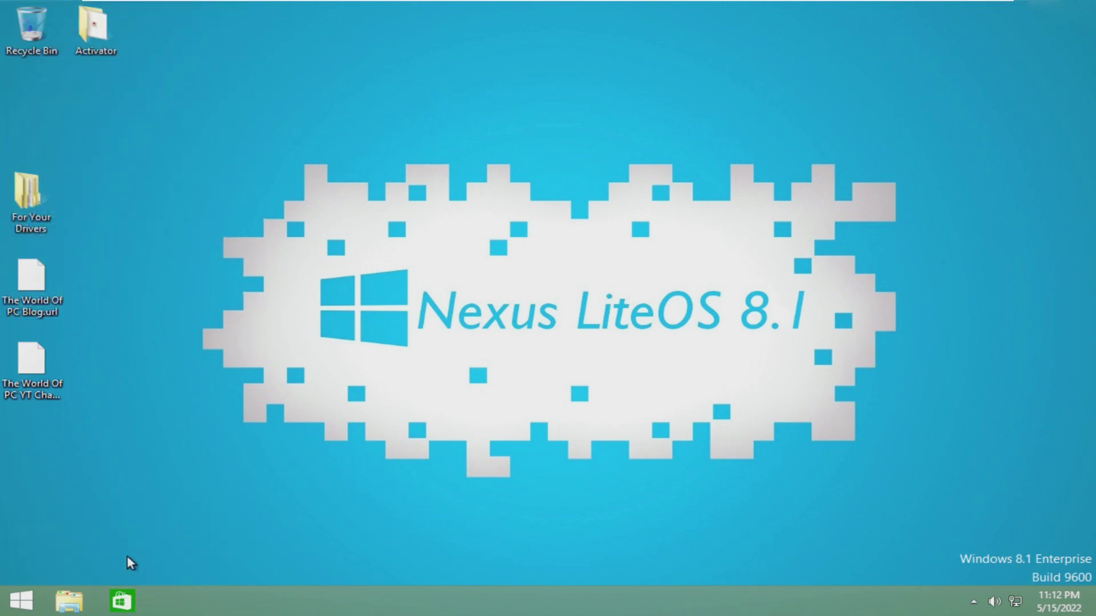
Step: Check the notification area and view the network connections, closing the Networks pane to return to the desktop
left_click(974, 602)
left_click(1000, 609)
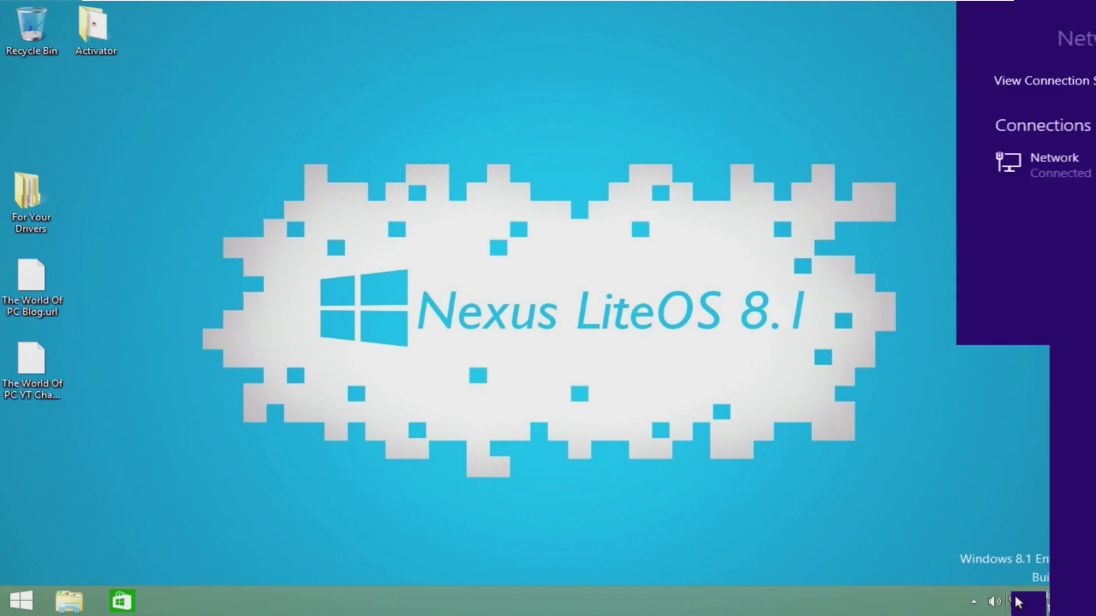
left_click(588, 312)
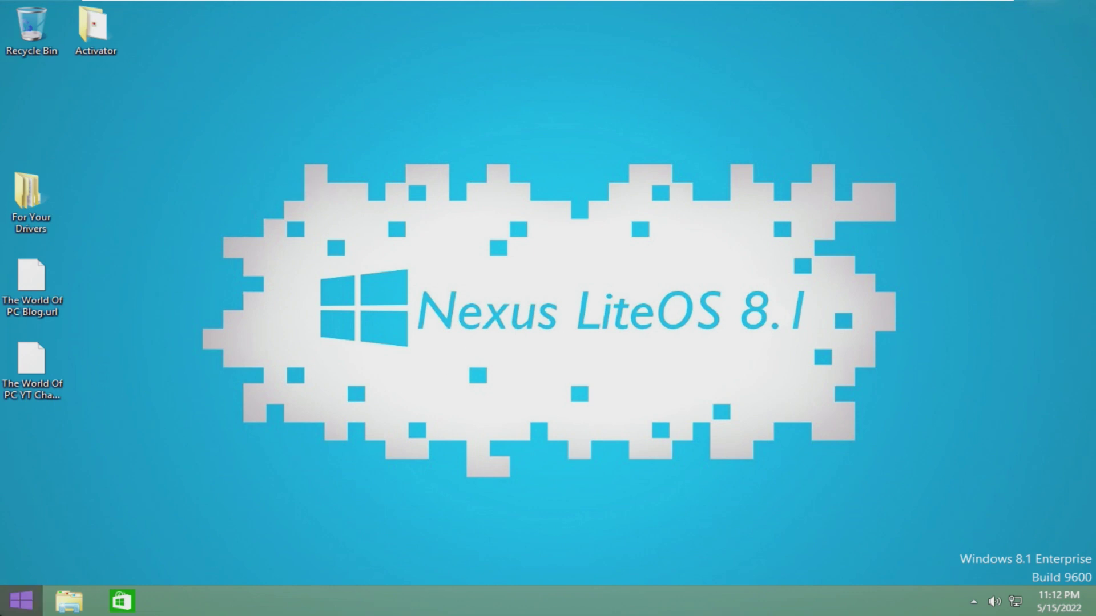
Step: Browse the full list of installed apps from the Start screen and return to the desktop
left_click(22, 601)
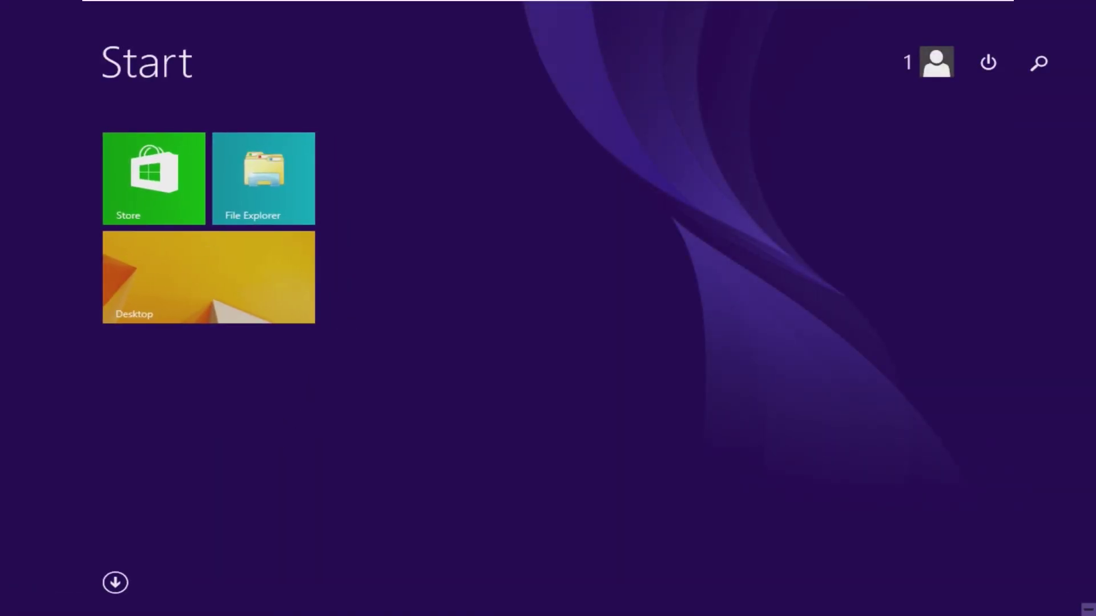
left_click(114, 582)
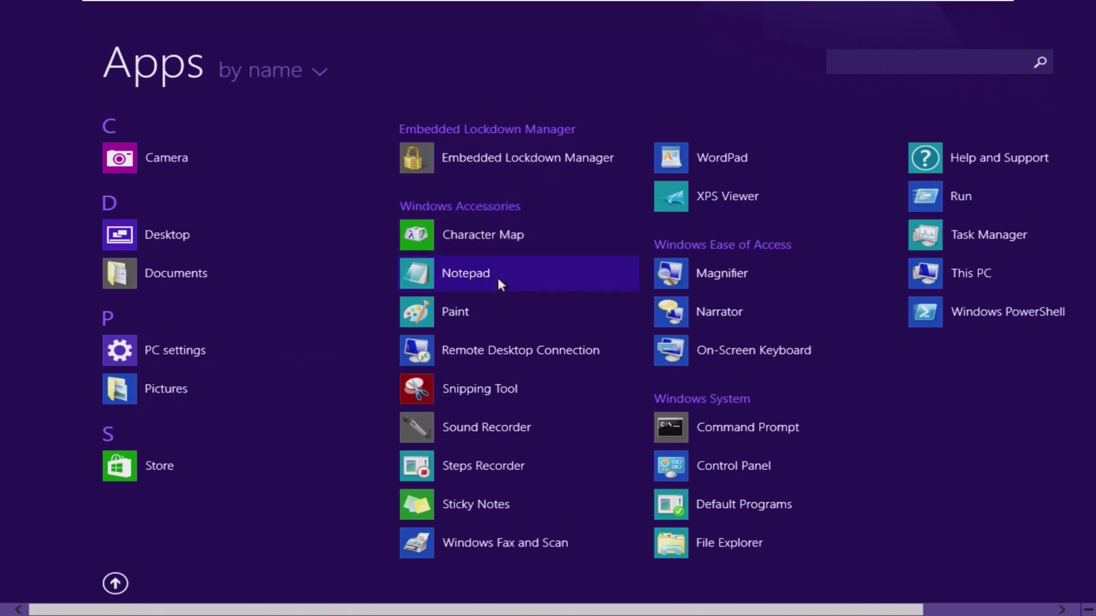
scroll(525, 604, "down", 2)
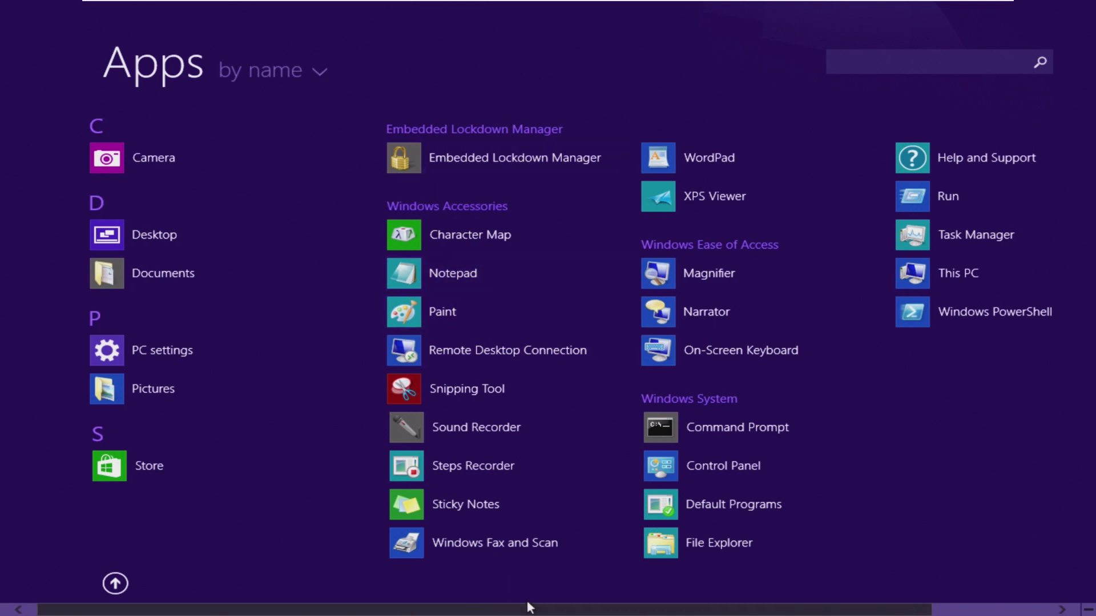
scroll(689, 570, "up", 2)
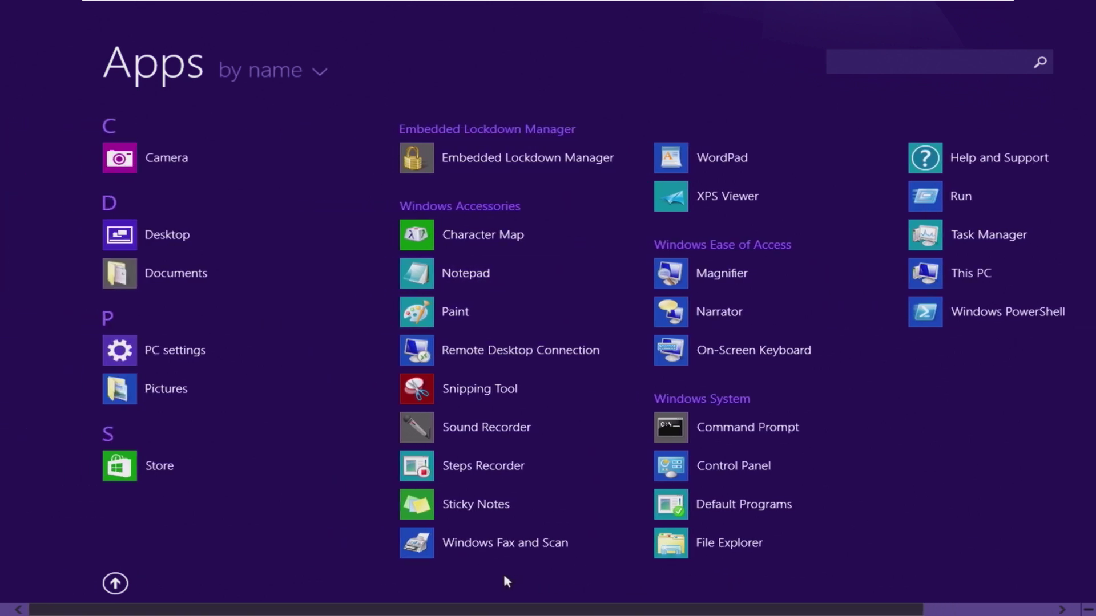
left_click(122, 577)
left_click(198, 274)
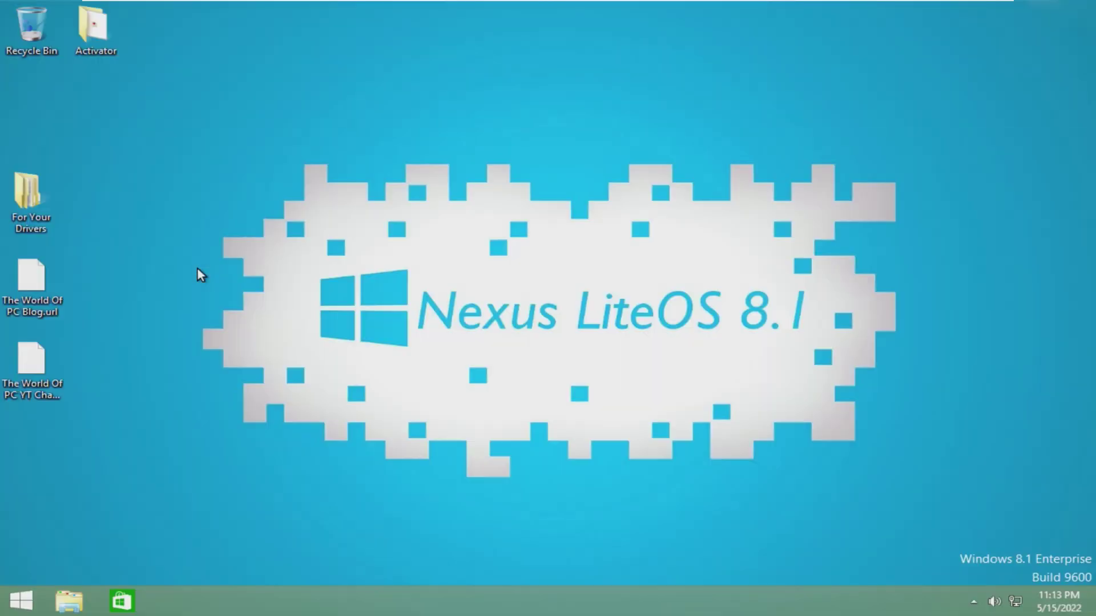
Step: Open PC settings from the Apps list and switch back to the desktop
left_click(21, 601)
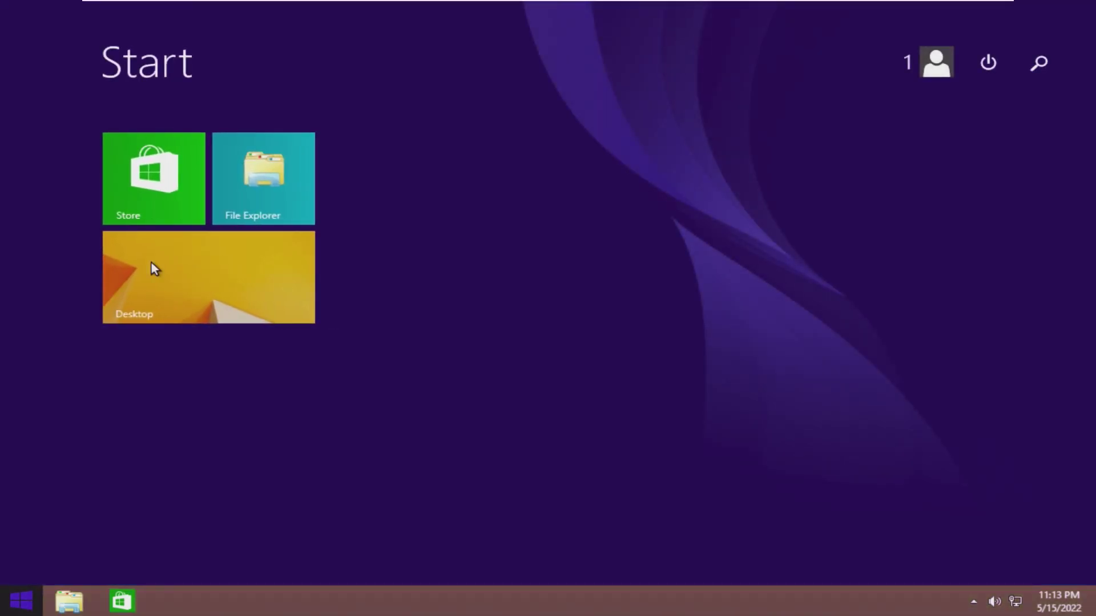
left_click(127, 578)
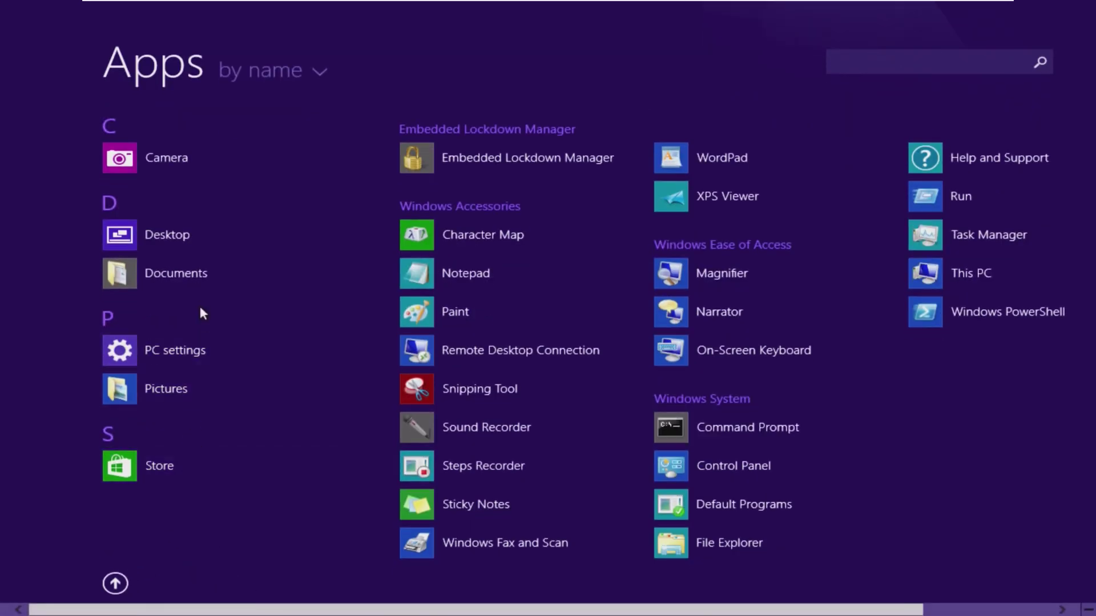
left_click_drag(372, 609, 328, 612)
left_click(183, 345)
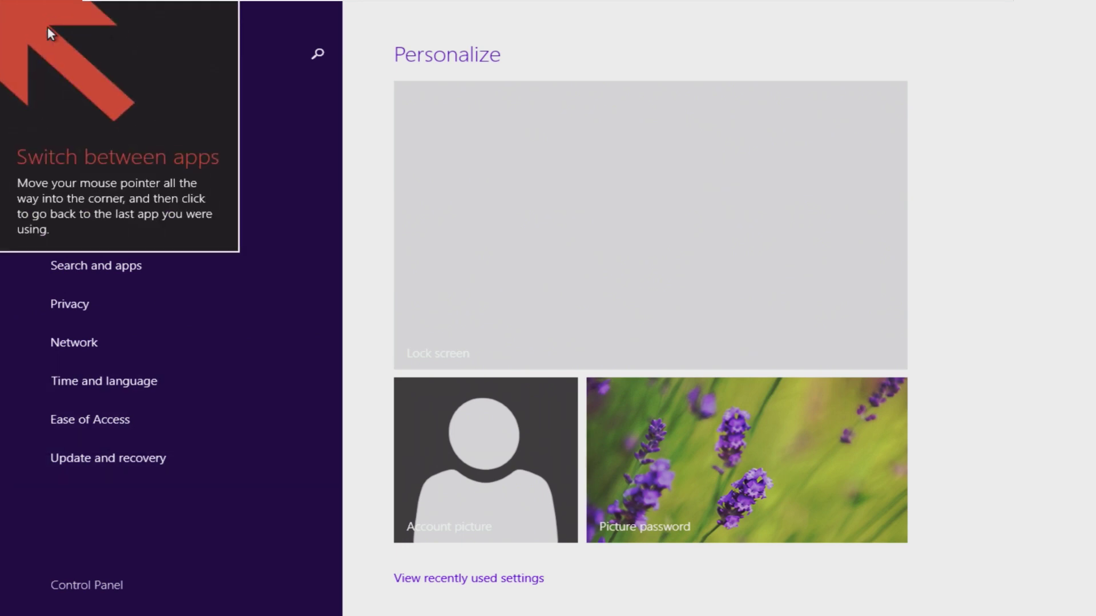
left_click(3, 10)
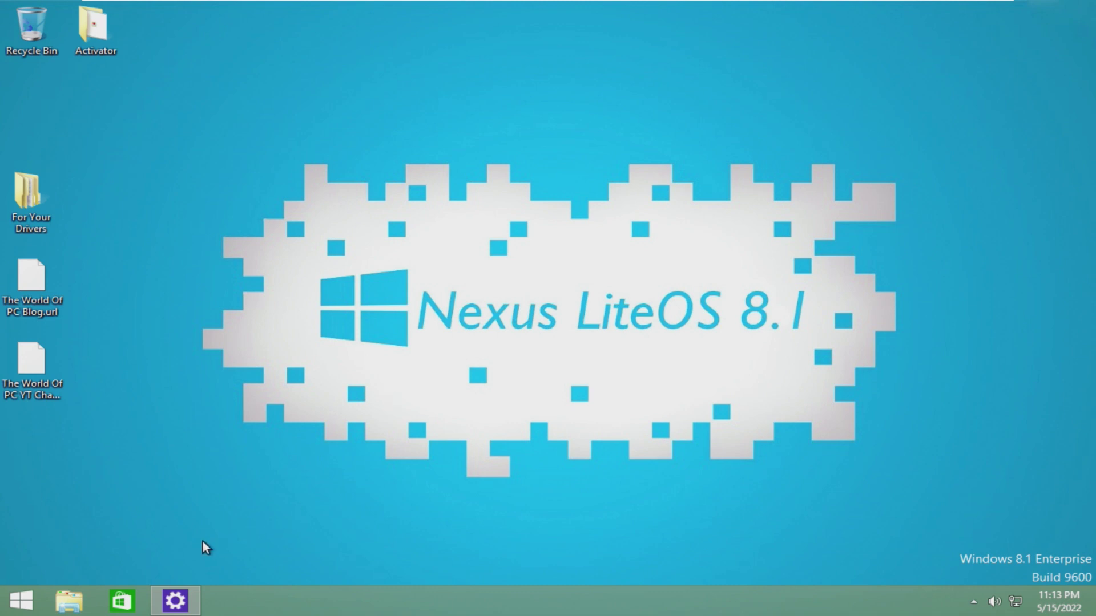
Step: Search everywhere for "cursor", open the Keyboard Properties dialog from the results and close it
left_click(175, 601)
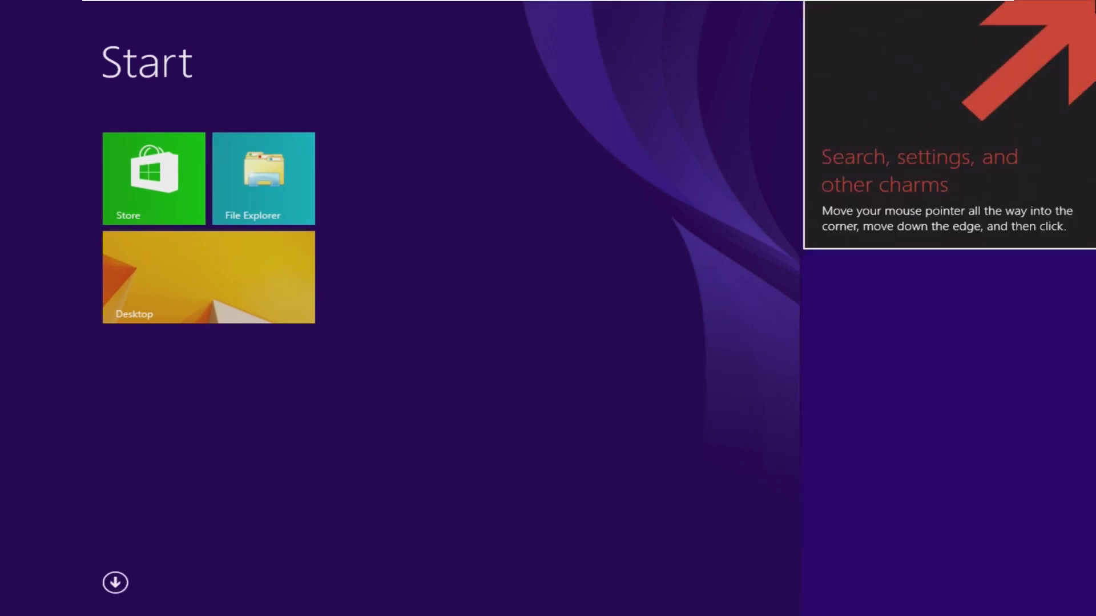
type("cursor")
mouse_move(1022, 180)
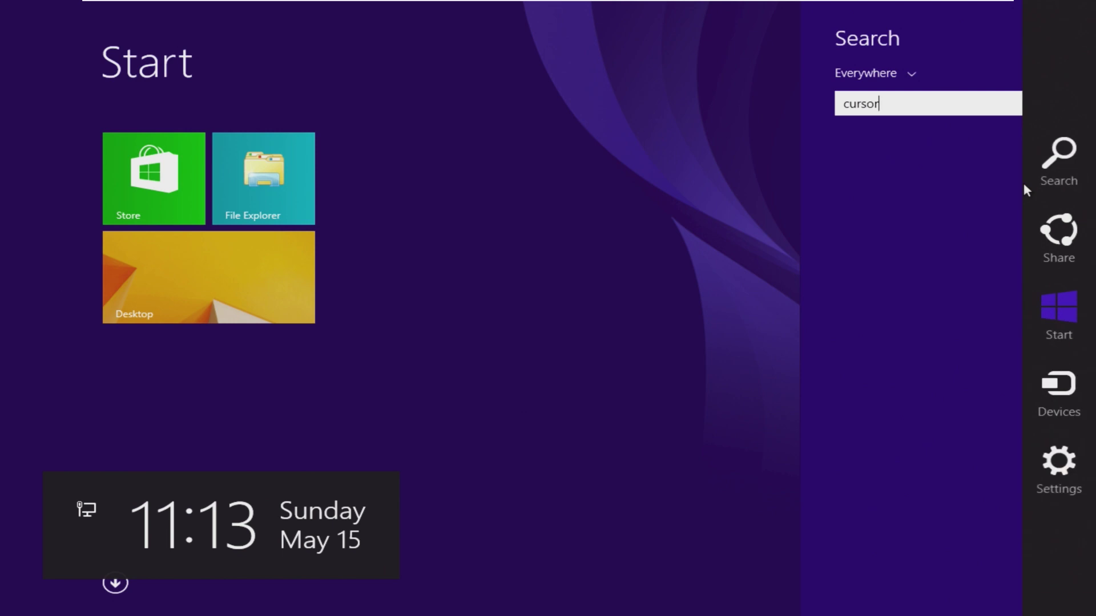
left_click(934, 294)
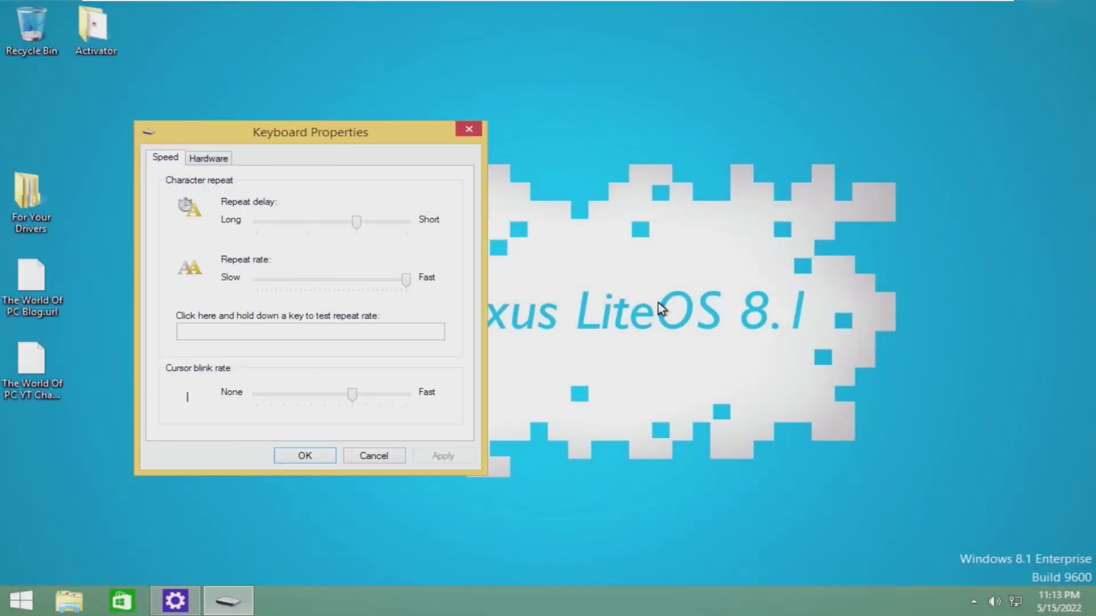
left_click(462, 128)
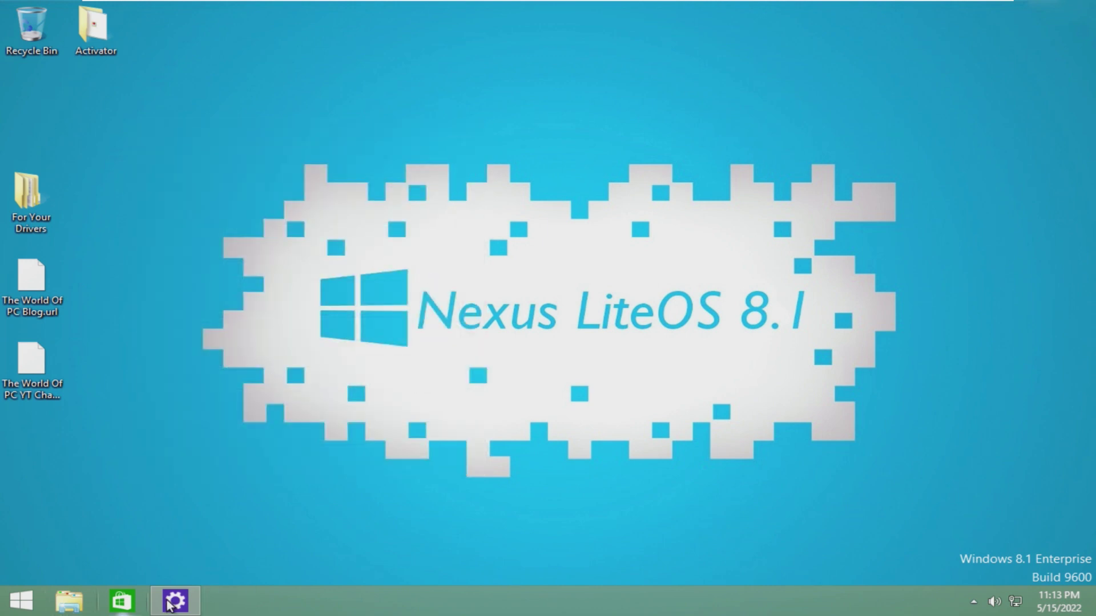
Step: Look through the Narrator options under Ease of Access in PC settings and return to the desktop through the Start screen
left_click(185, 596)
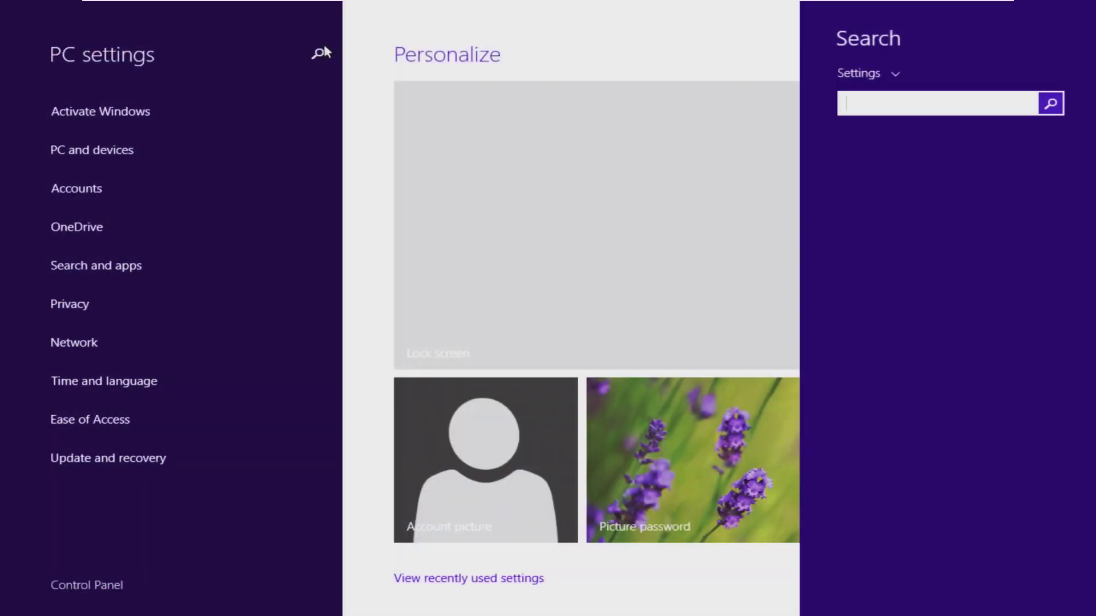
left_click(594, 103)
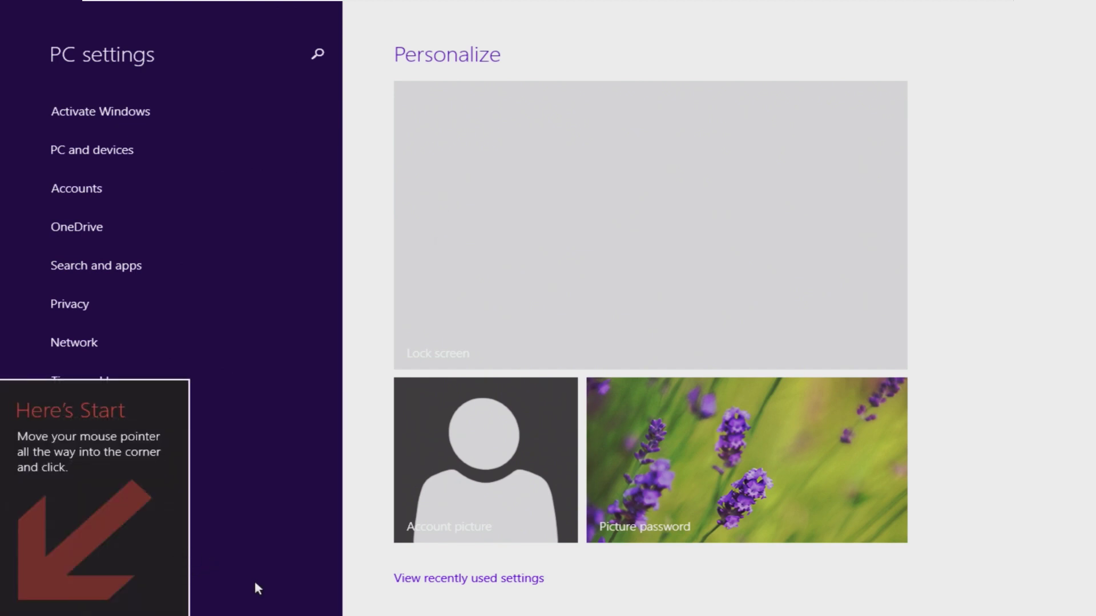
left_click(206, 419)
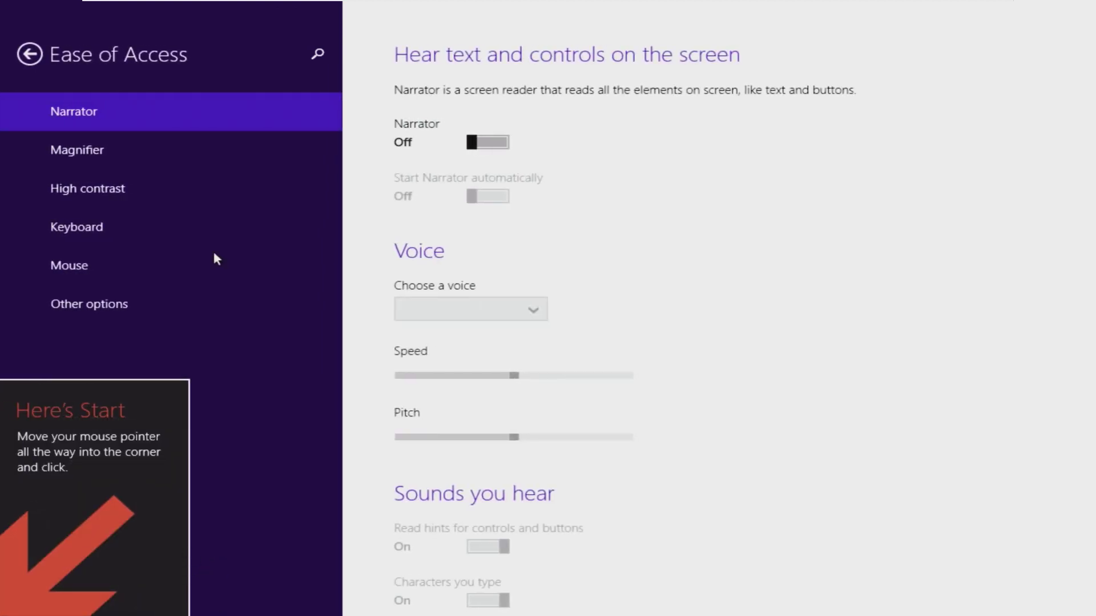
scroll(449, 199, "down", 5)
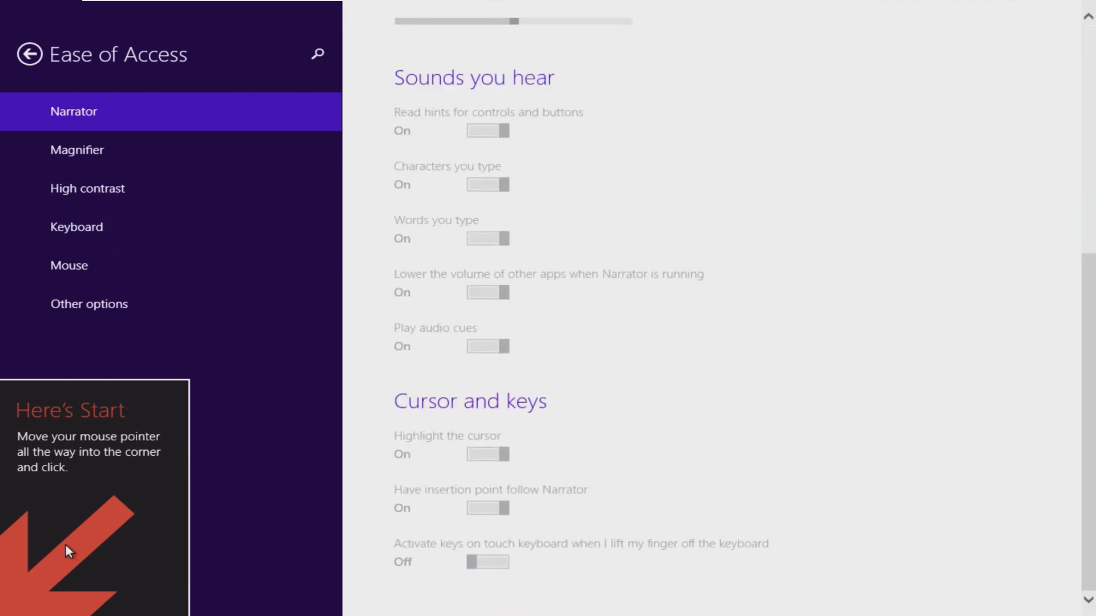
left_click(8, 608)
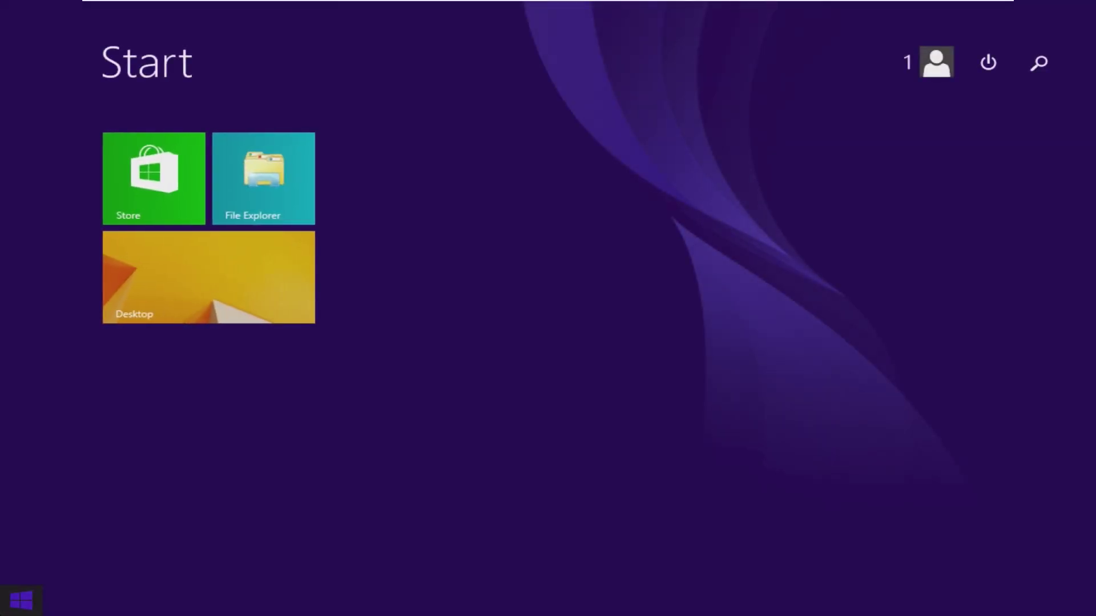
left_click(239, 240)
Step: Lock the account from the Start screen, sign back in and reopen the account options
key("super")
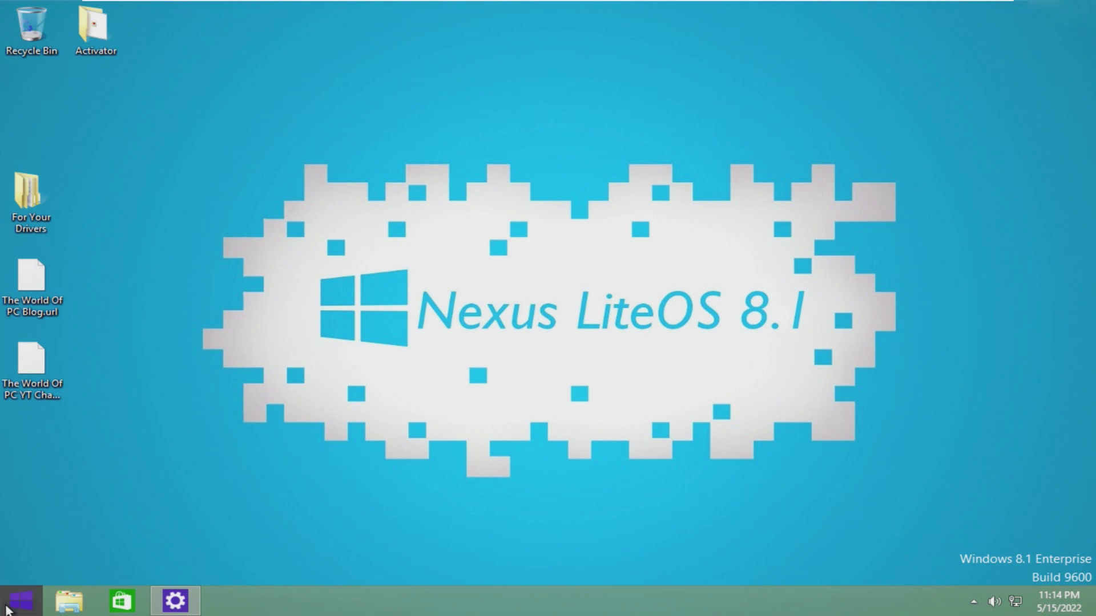
left_click(941, 64)
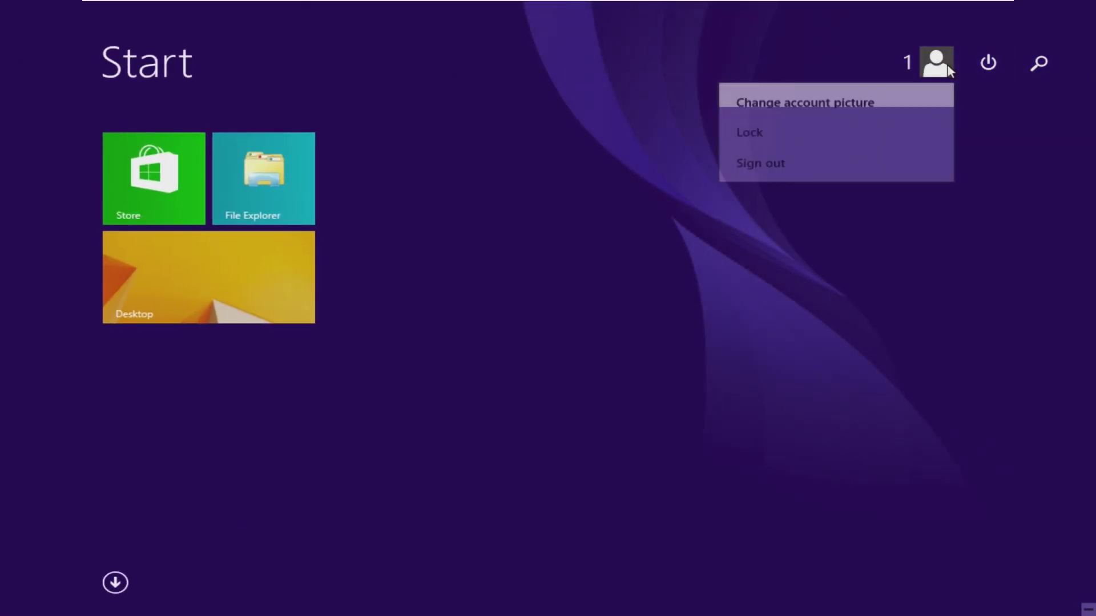
left_click(846, 142)
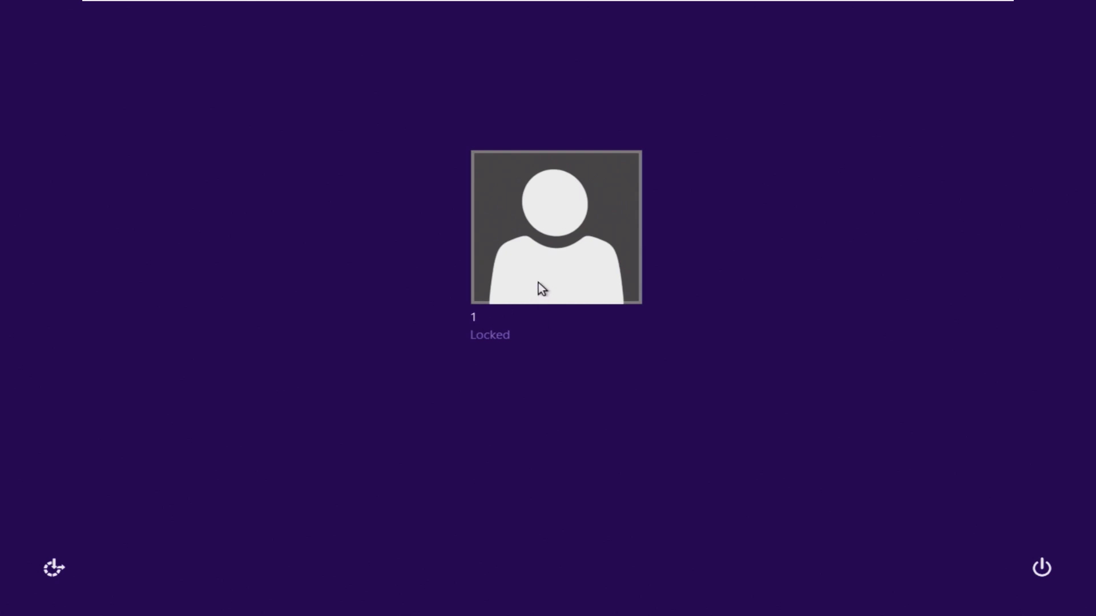
left_click(538, 282)
left_click(930, 67)
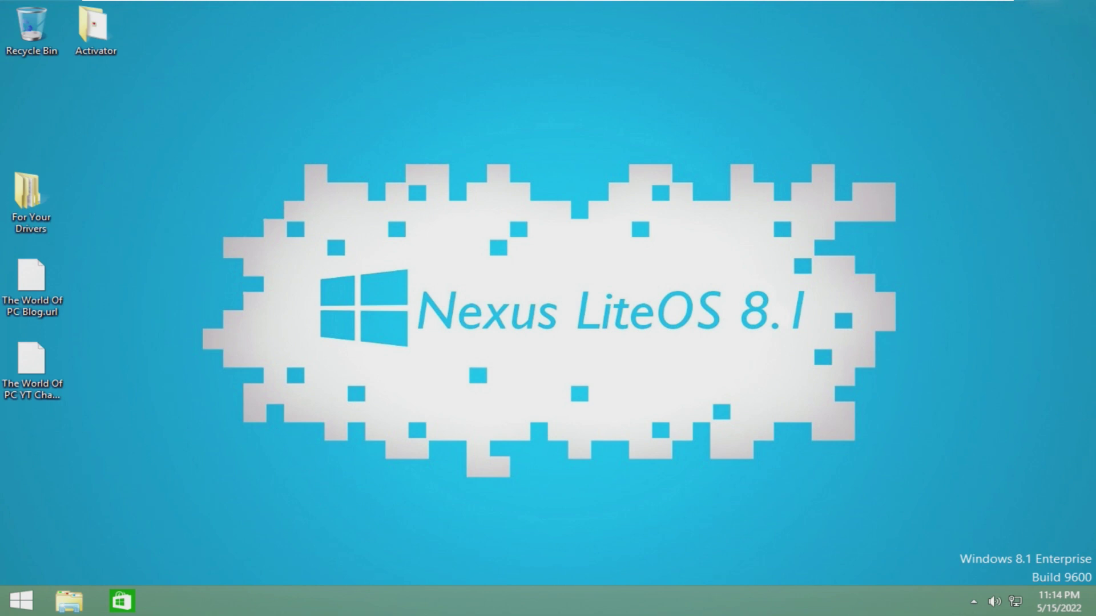
Step: Run winver to view the About Windows version information and close the dialog
key("super+r")
type("winver")
key("Return")
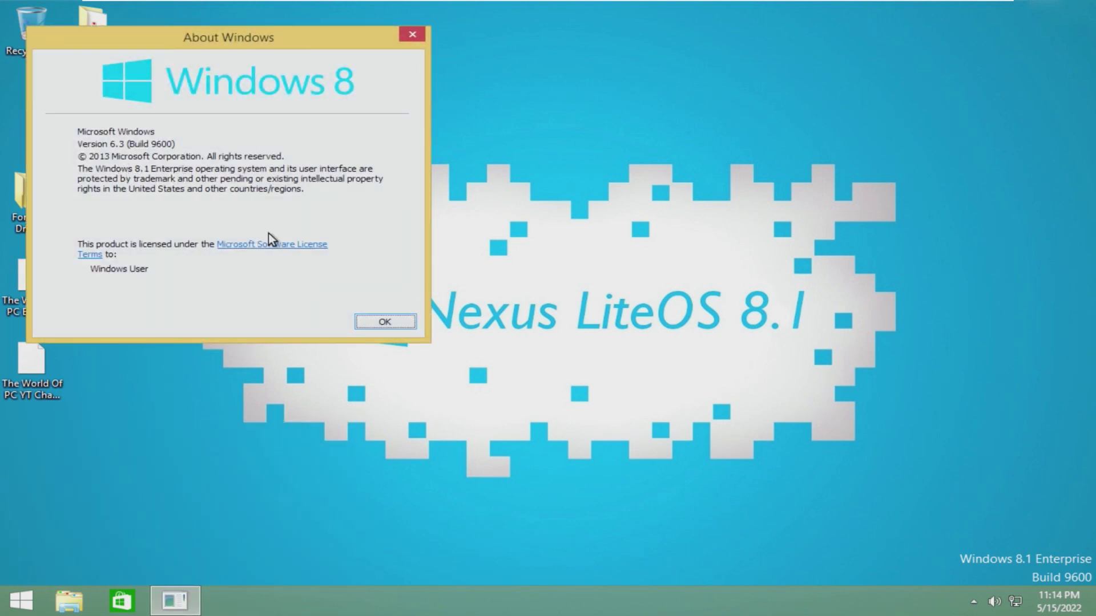
left_click(385, 322)
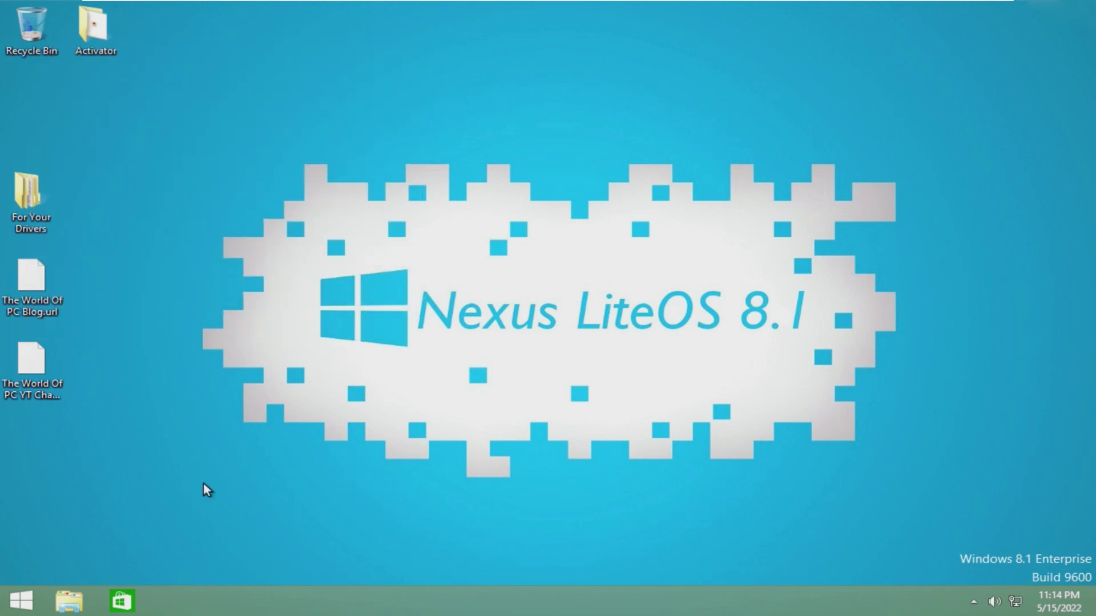
Step: Check the free space of Local Disk (C:) in This PC and close the window
left_click(69, 600)
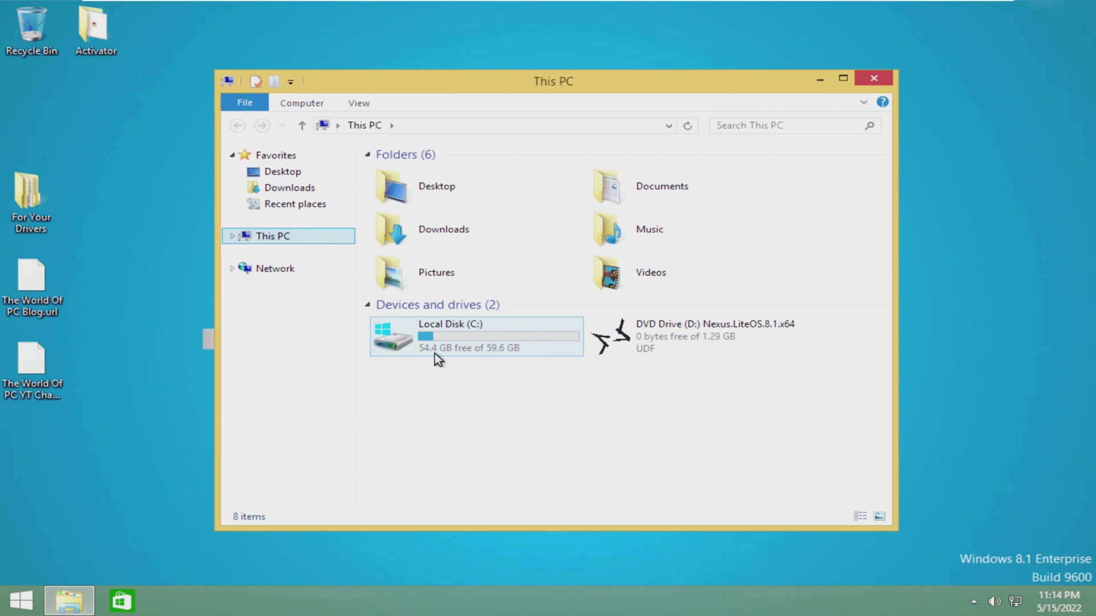
mouse_move(434, 354)
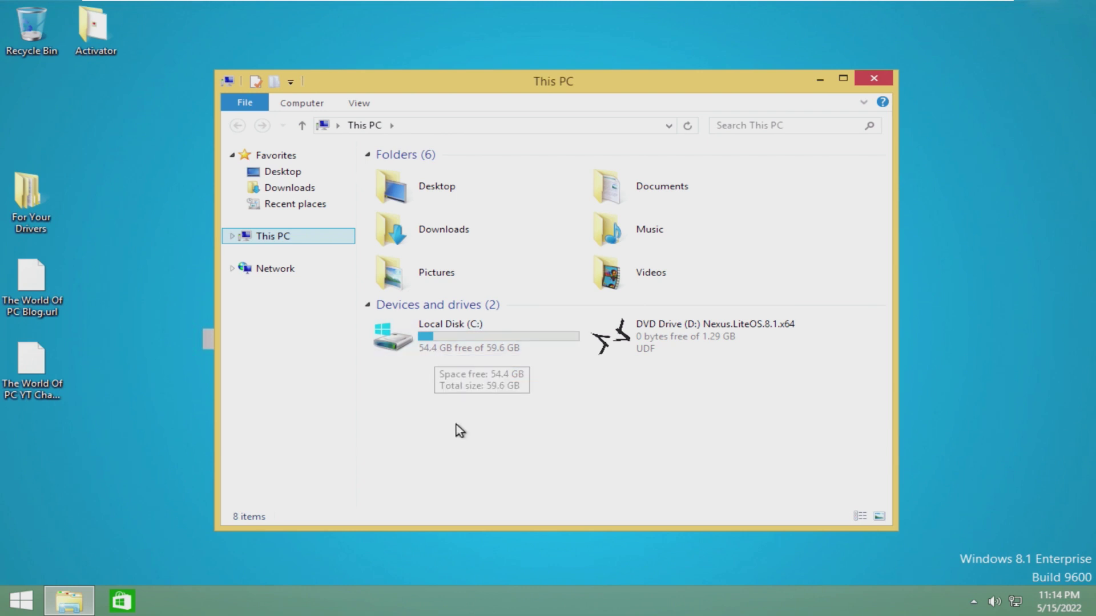
left_click(872, 80)
Step: Open Task Manager in its detailed view and display the CPU performance graph
key("super+x")
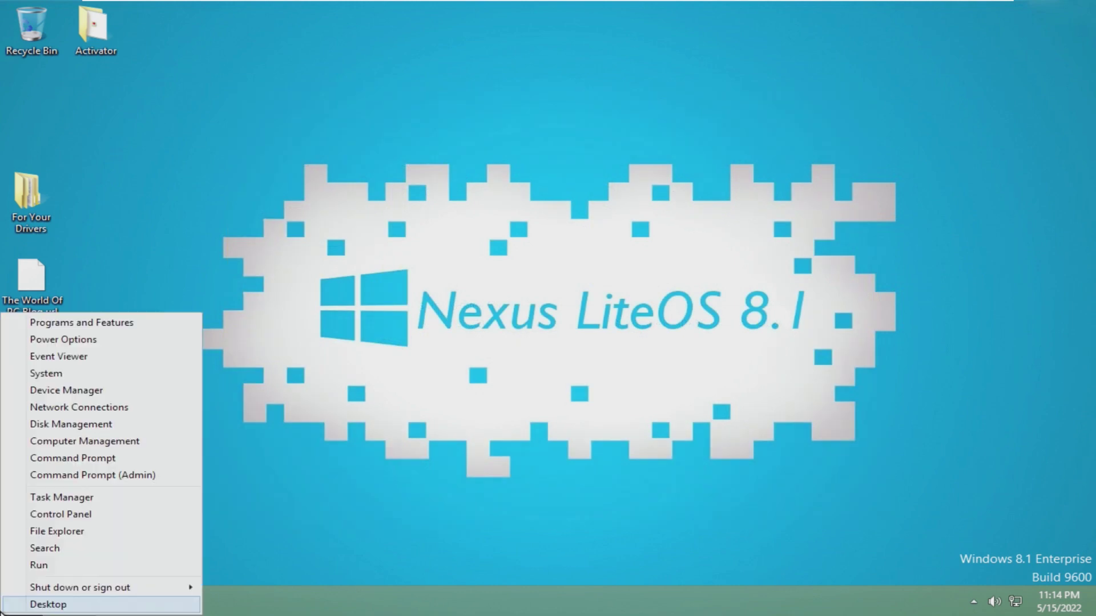
left_click(61, 492)
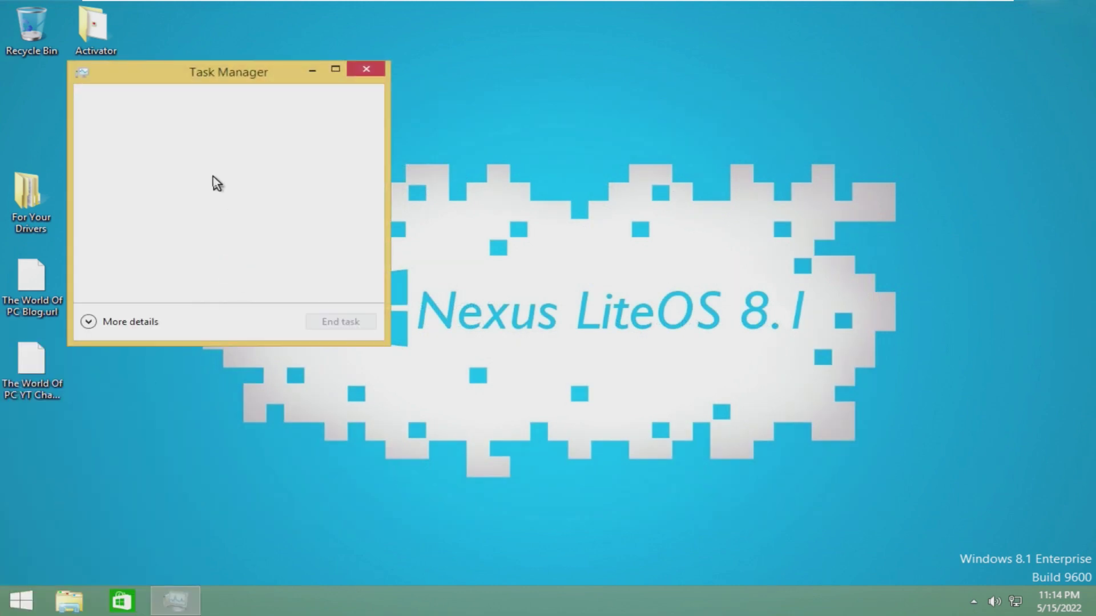
left_click(117, 318)
left_click(157, 117)
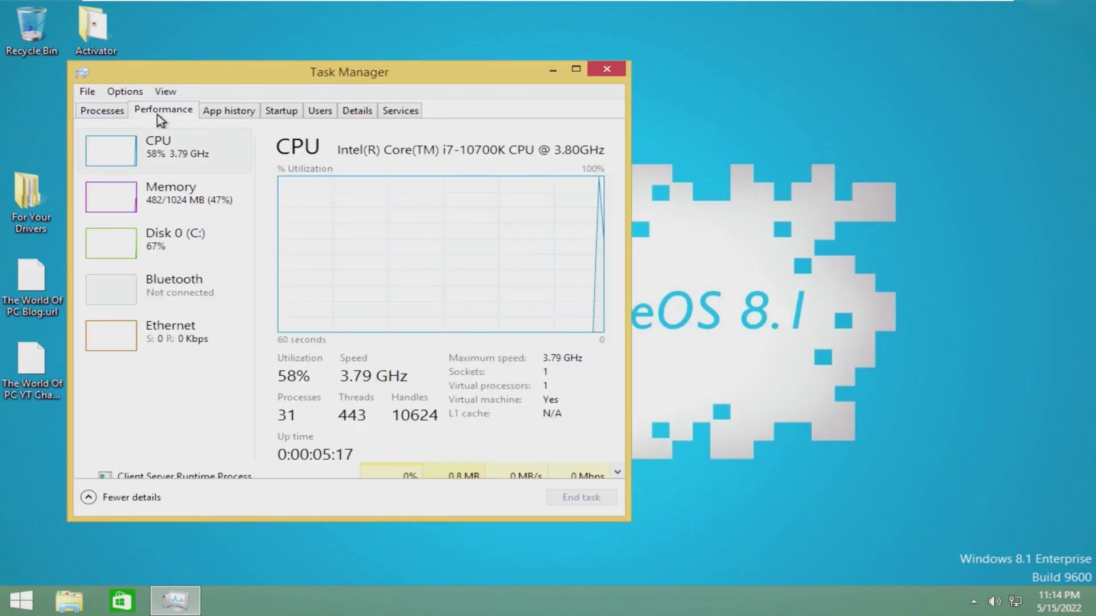
Step: View the memory and Disk 0 (C:) performance graphs, and look through the full list of running processes
left_click(160, 206)
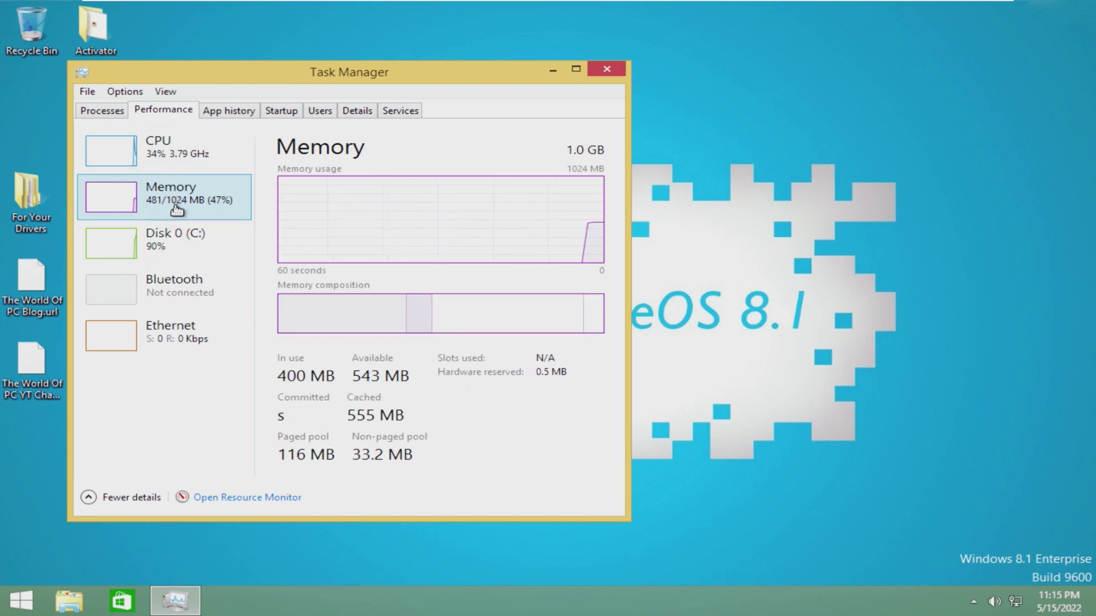
left_click(203, 249)
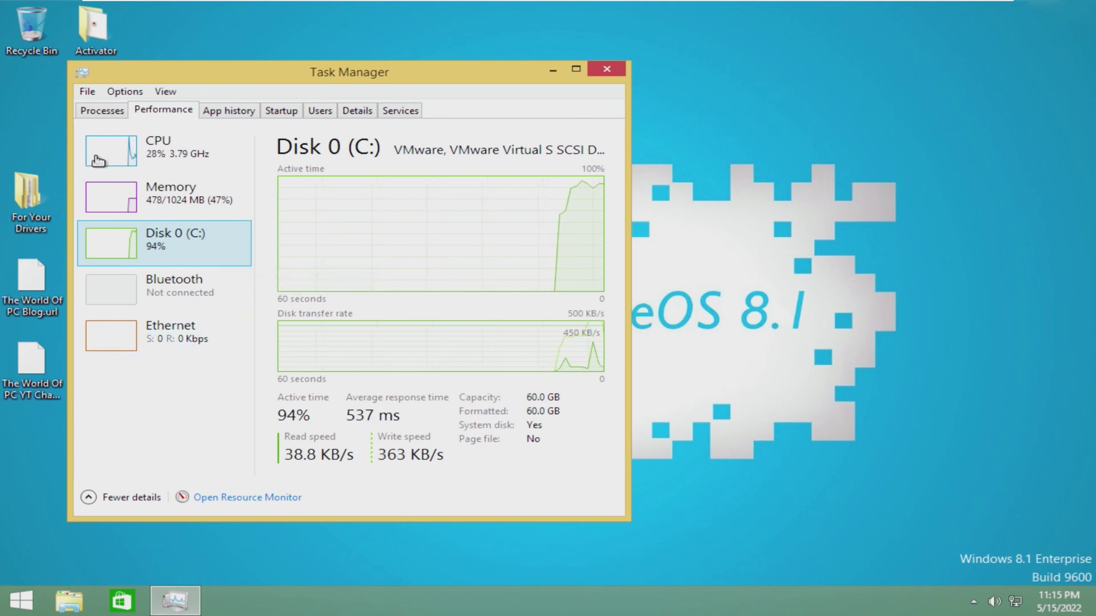
left_click(103, 111)
left_click_drag(619, 197, 608, 395)
left_click(529, 364)
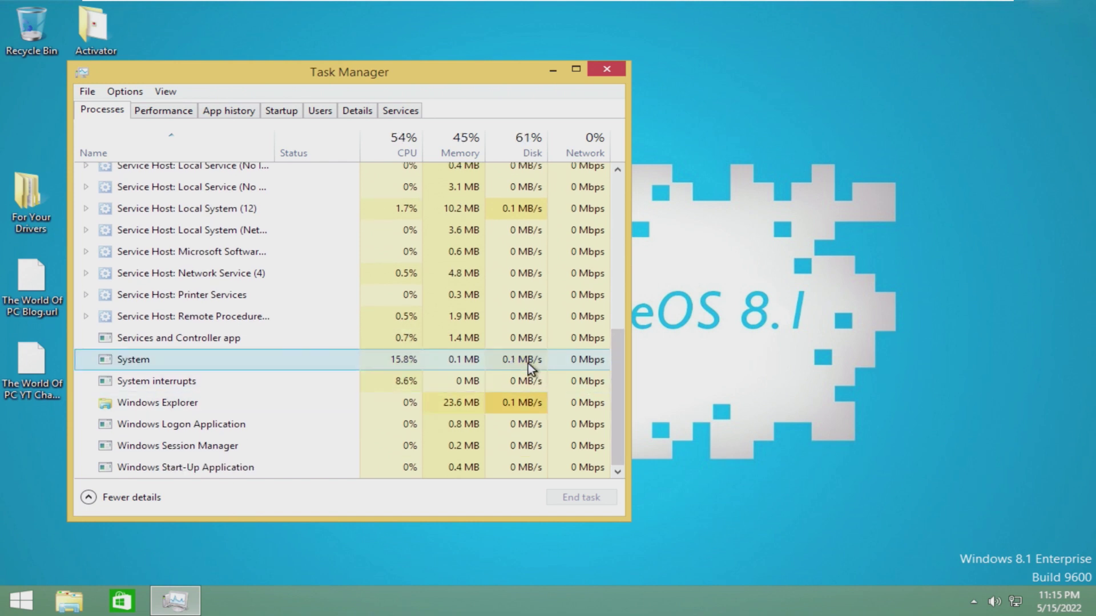
left_click_drag(619, 360, 618, 178)
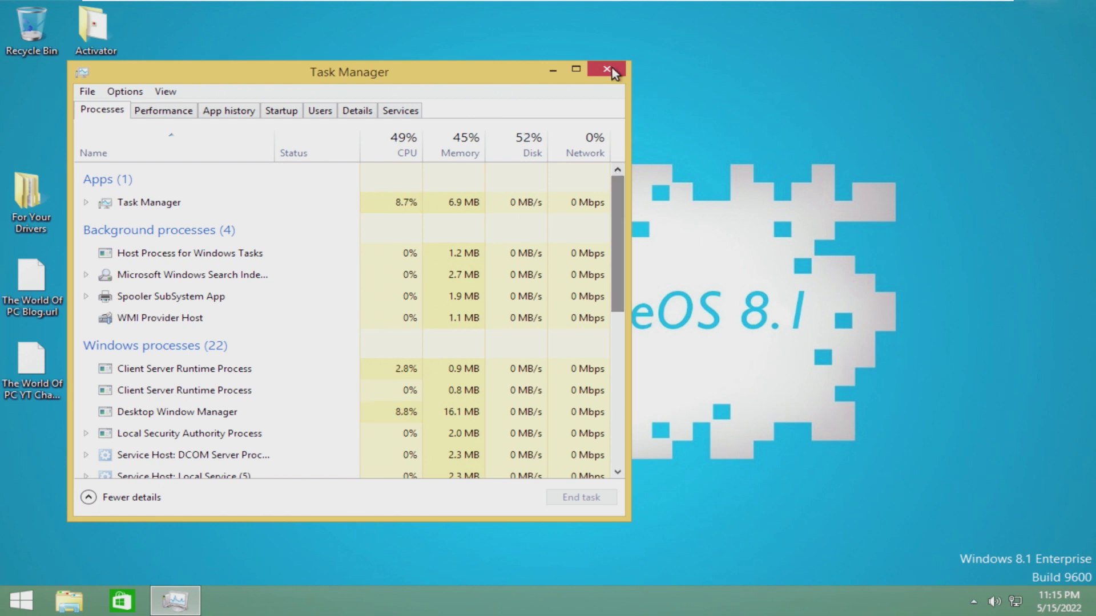
Step: Display the memory performance graph again and close Task Manager
left_click(186, 114)
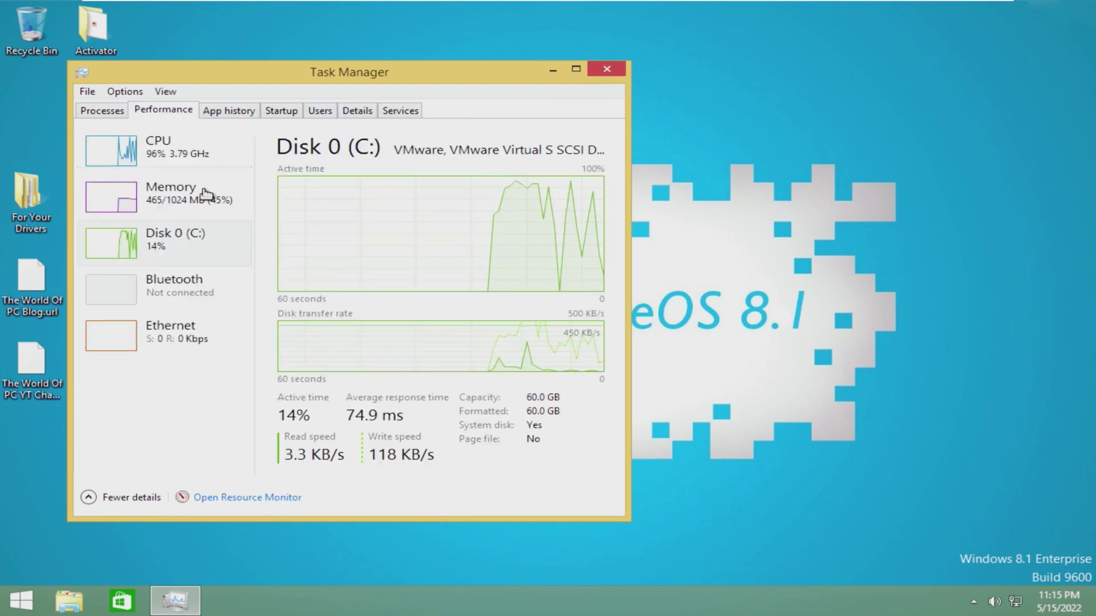
left_click(208, 211)
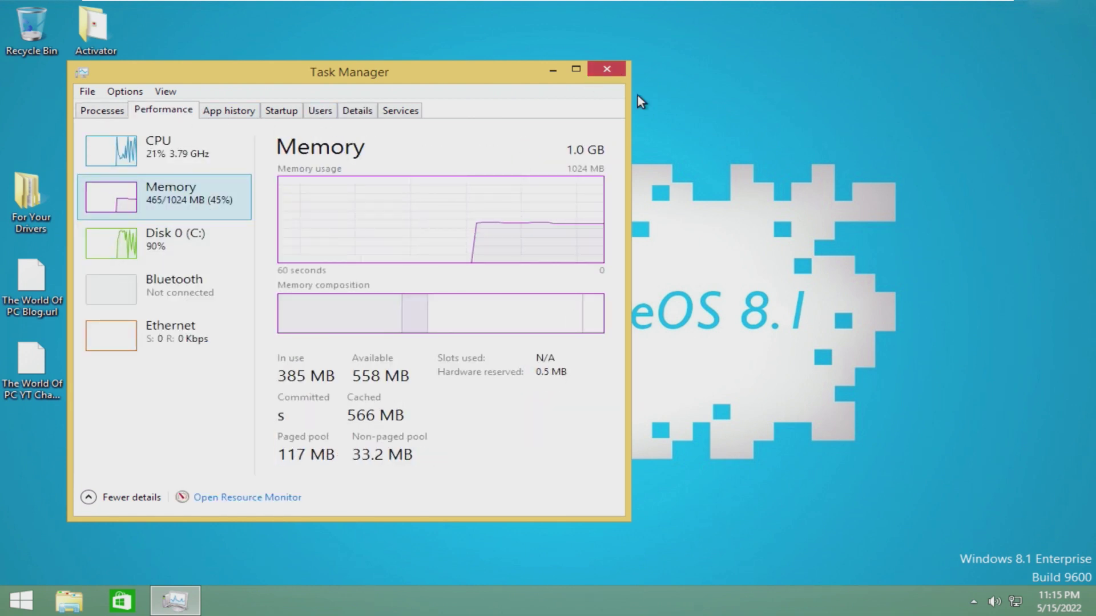
left_click(621, 67)
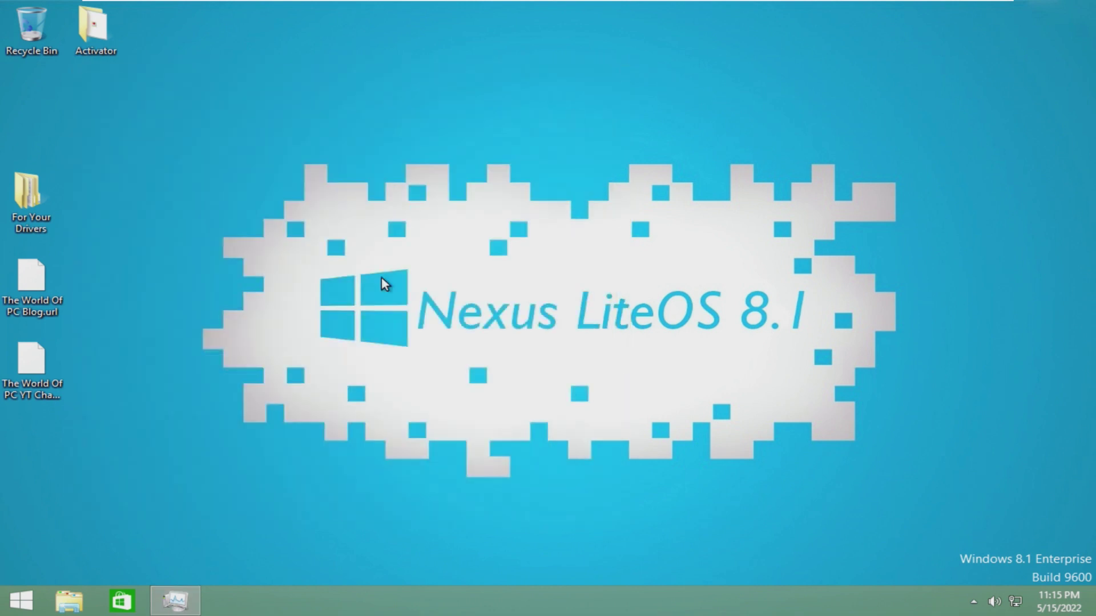
Step: Look inside the Driver.Booster.Pro folder in For Your Drivers, return to the parent folder and close the window
double_click(44, 208)
double_click(432, 175)
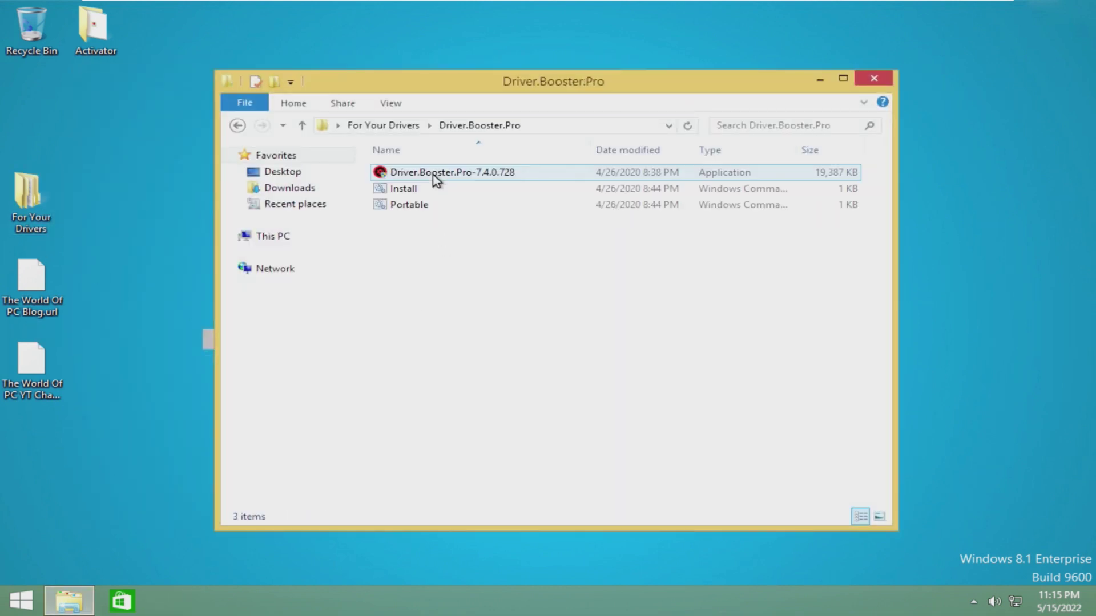
left_click(416, 127)
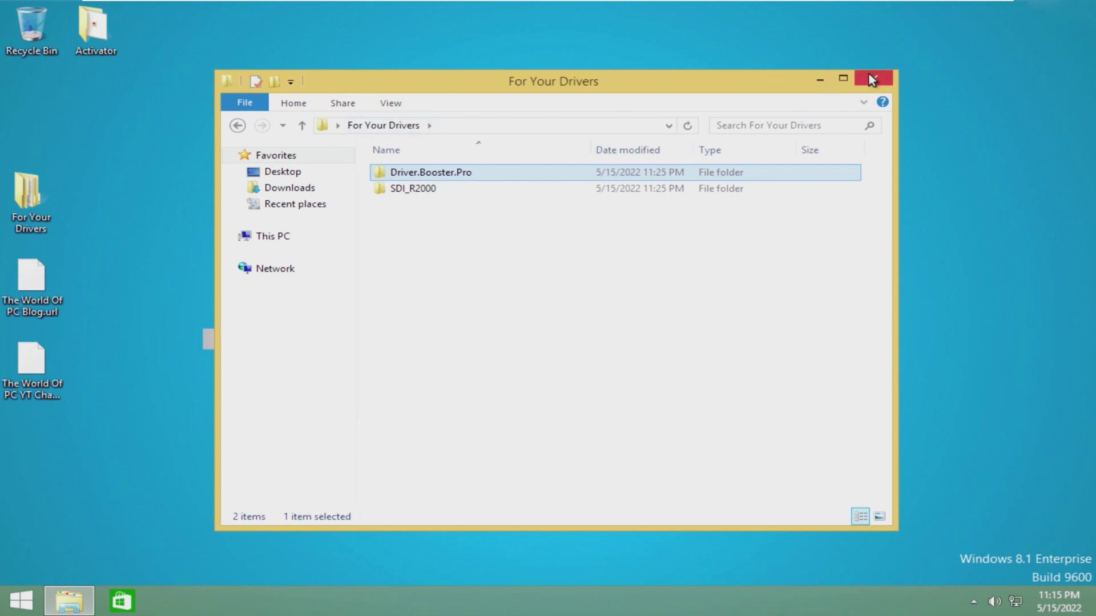
left_click(871, 80)
Step: View the installed apps list, return to the desktop, and open and close the Taskbar and Navigation properties
left_click(17, 598)
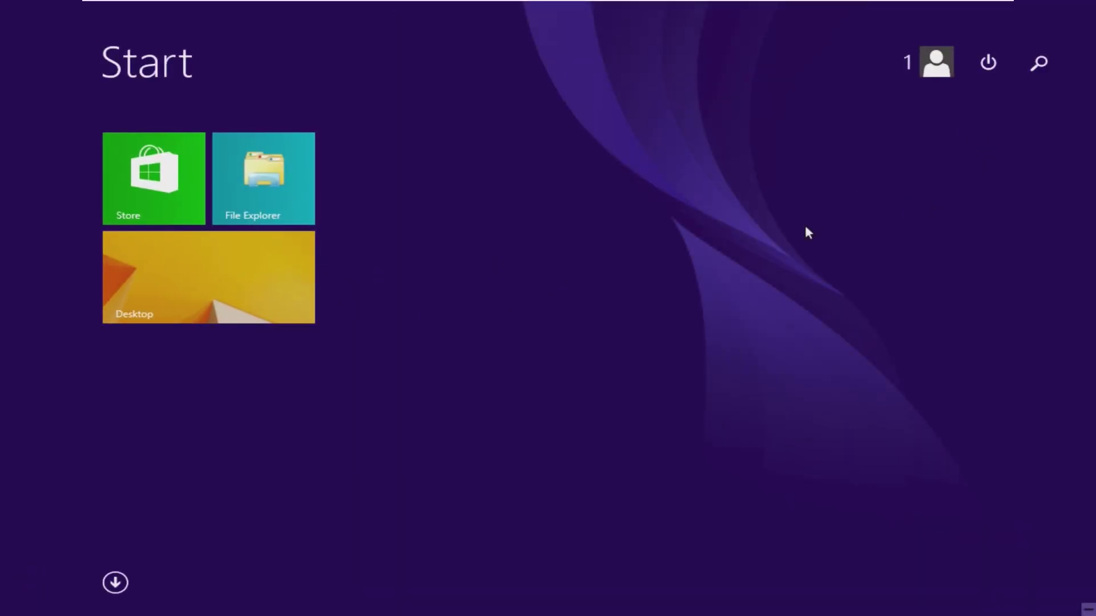
left_click(115, 583)
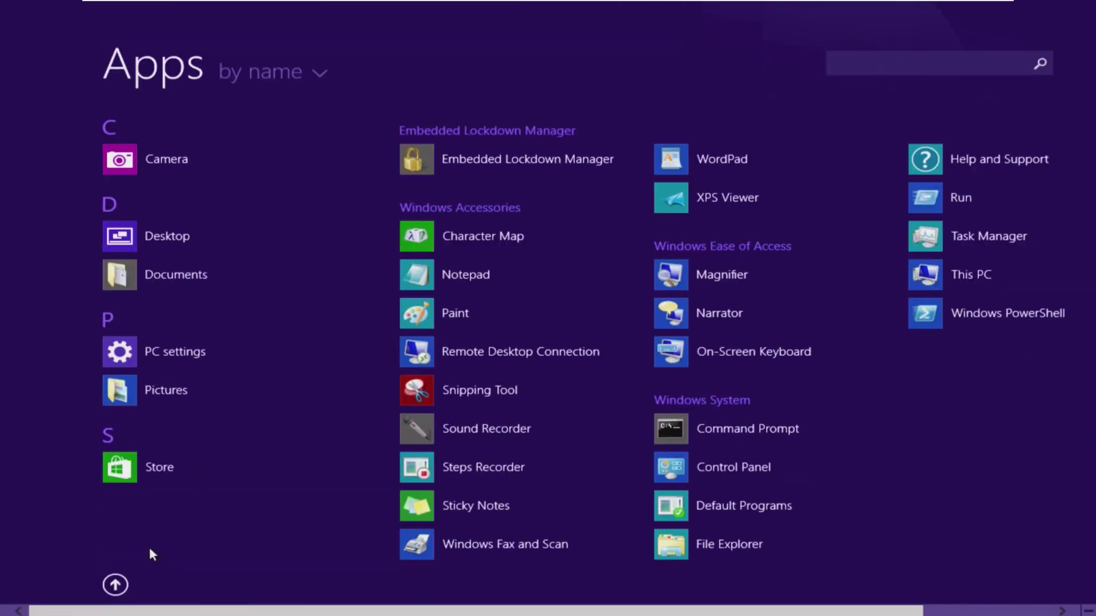
right_click(852, 603)
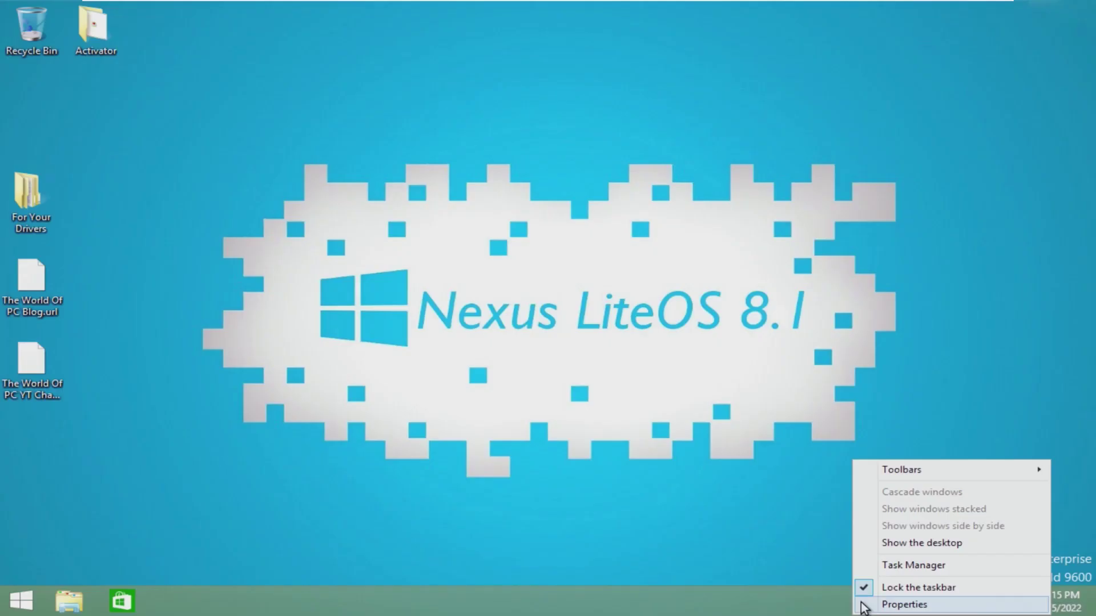
left_click(893, 607)
left_click_drag(231, 193, 556, 114)
left_click(665, 112)
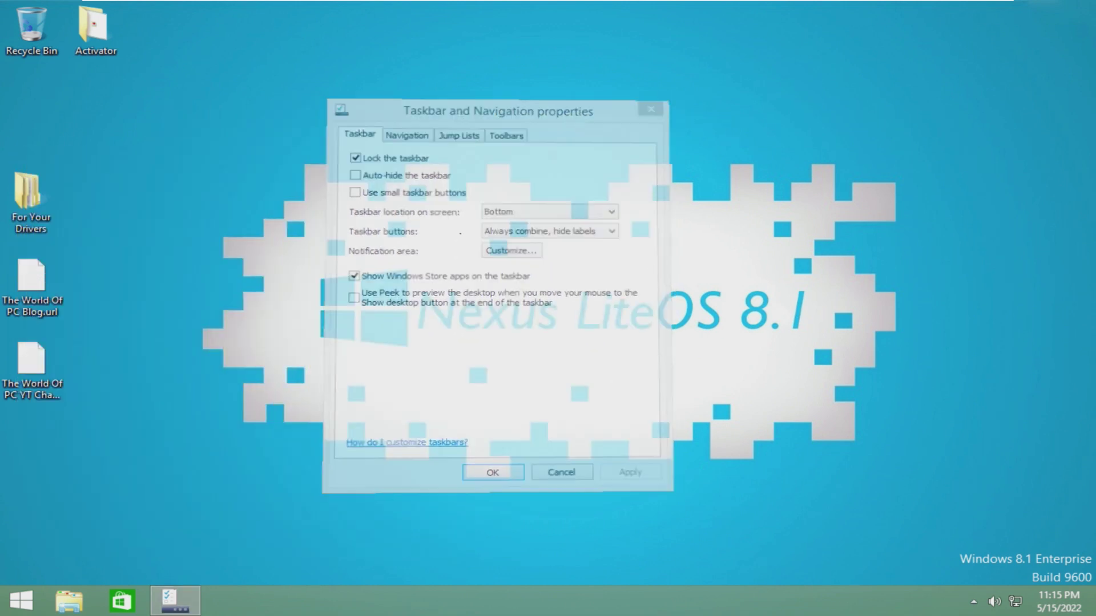
Step: Browse the root folders of Local Disk (C:) from This PC and close the window
left_click(61, 604)
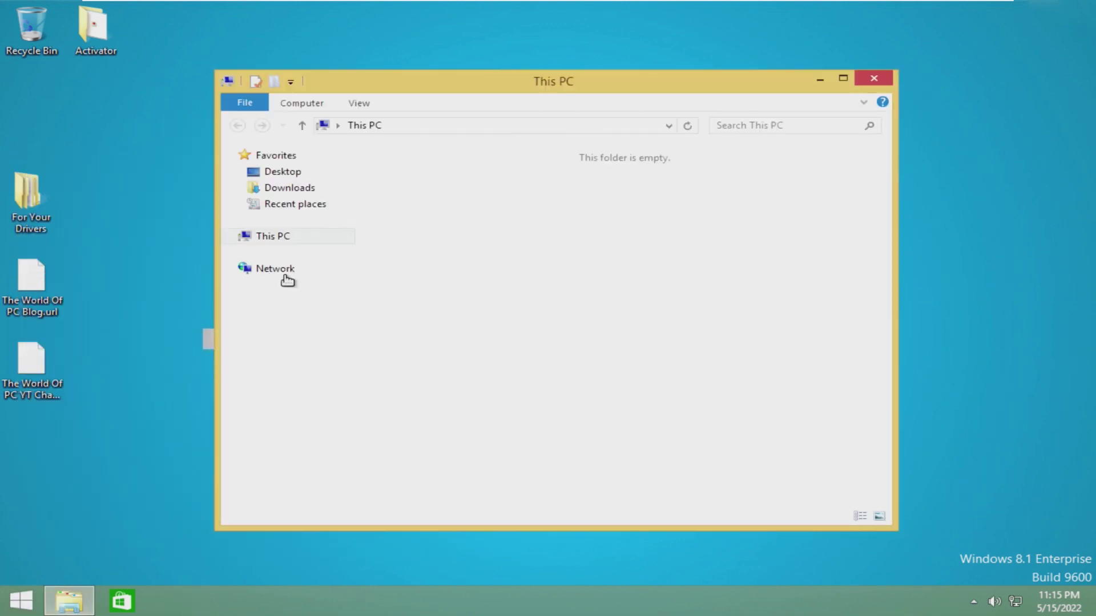
double_click(436, 333)
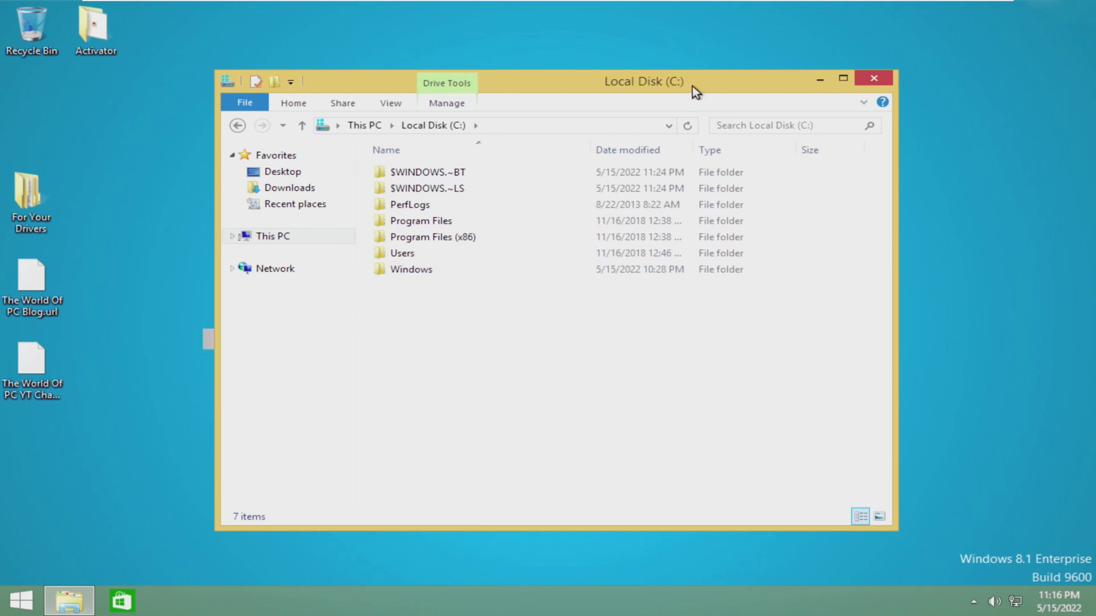
left_click(873, 78)
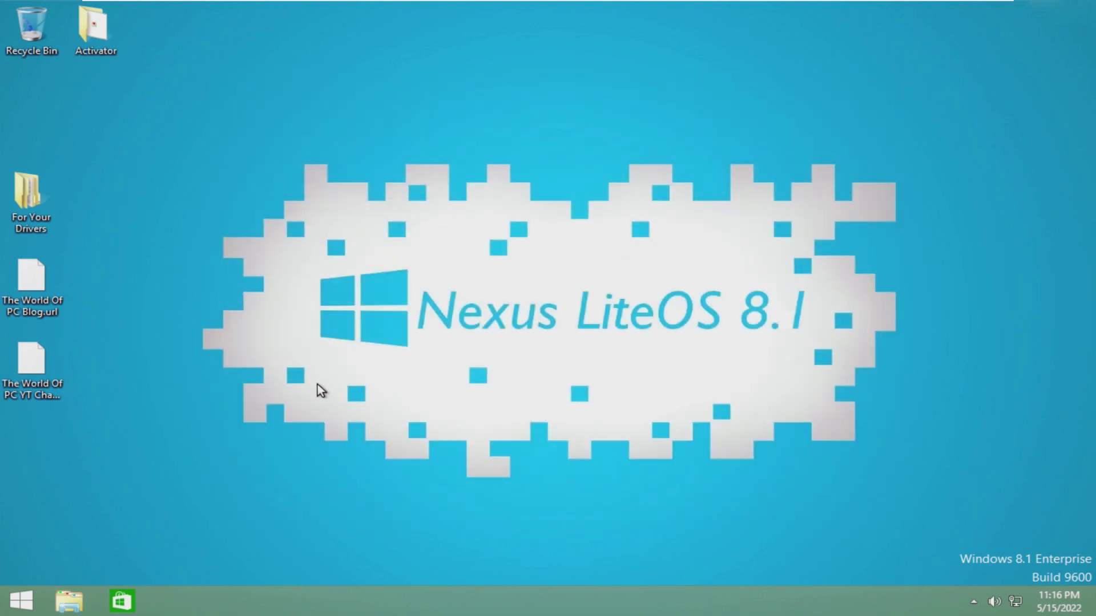
left_click_drag(324, 372, 847, 330)
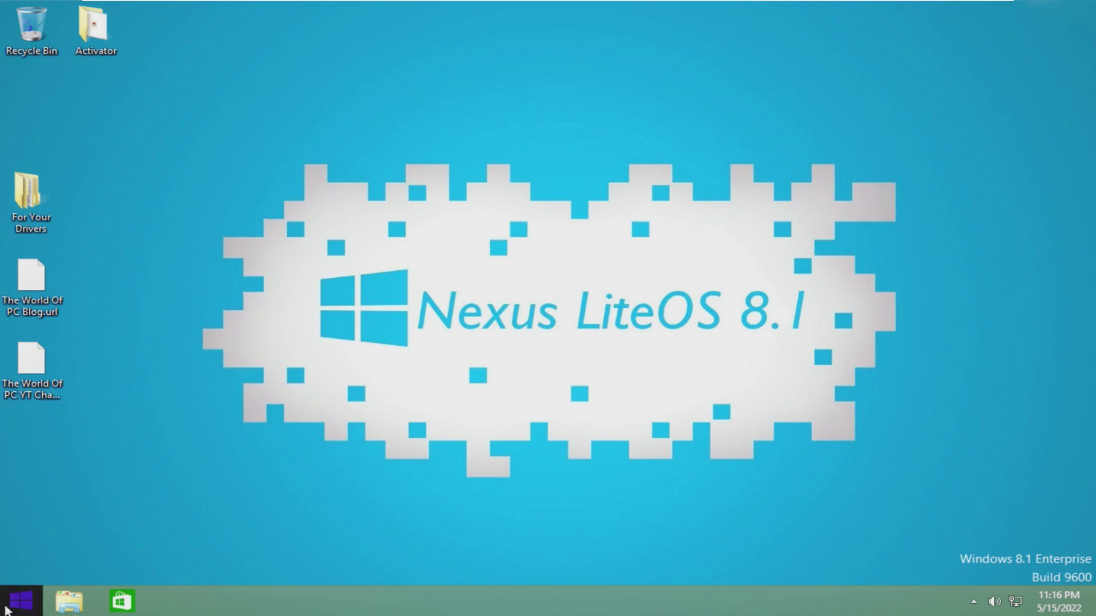
Step: Look over the installed apps list from the Start screen and return to the desktop
left_click(21, 600)
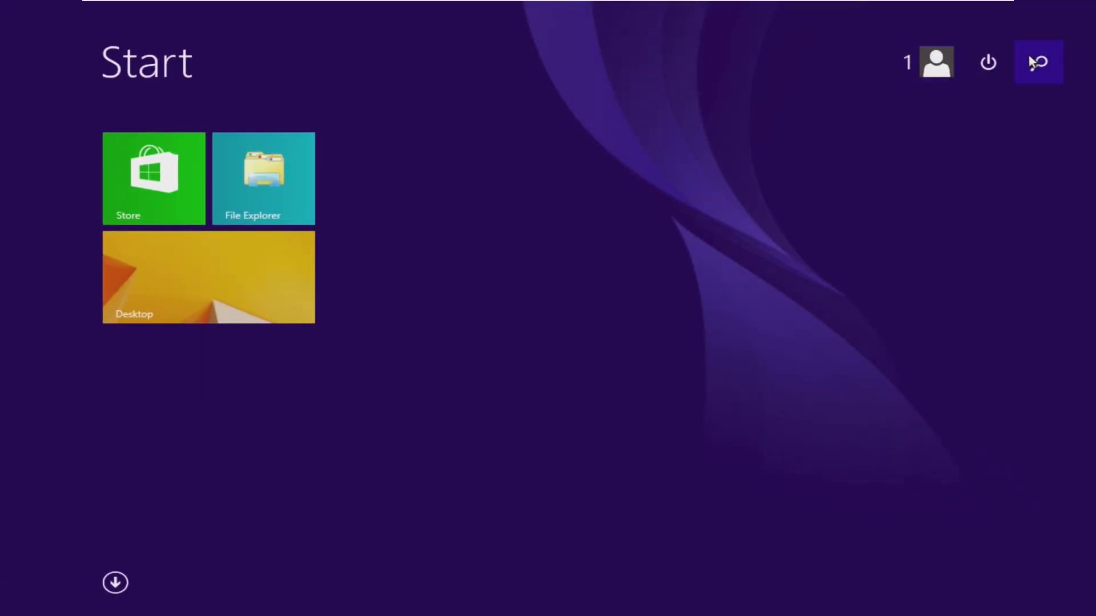
left_click(116, 581)
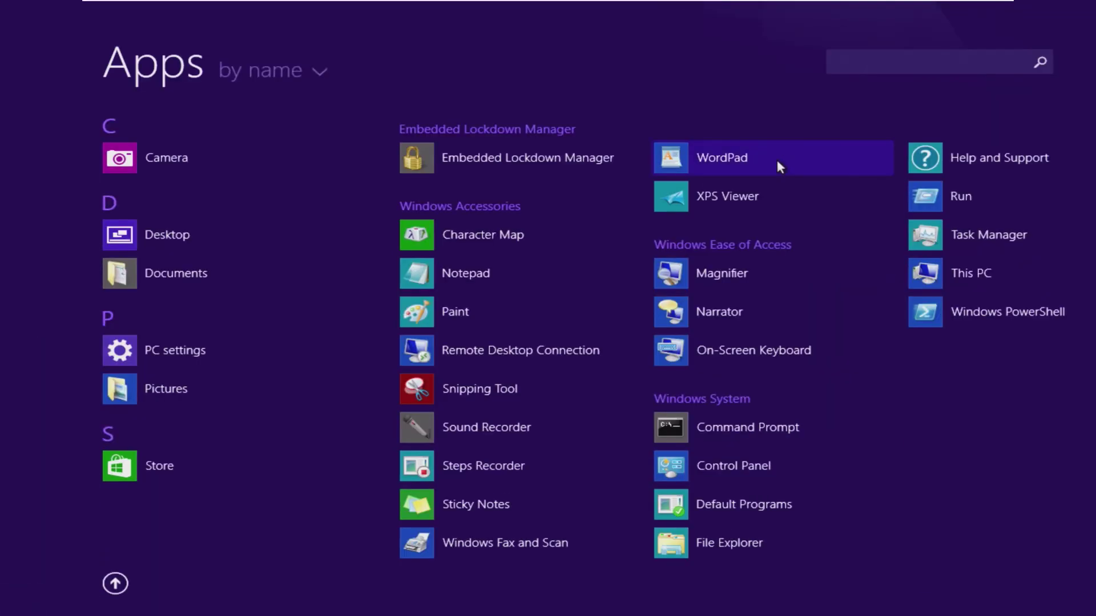
left_click(587, 399)
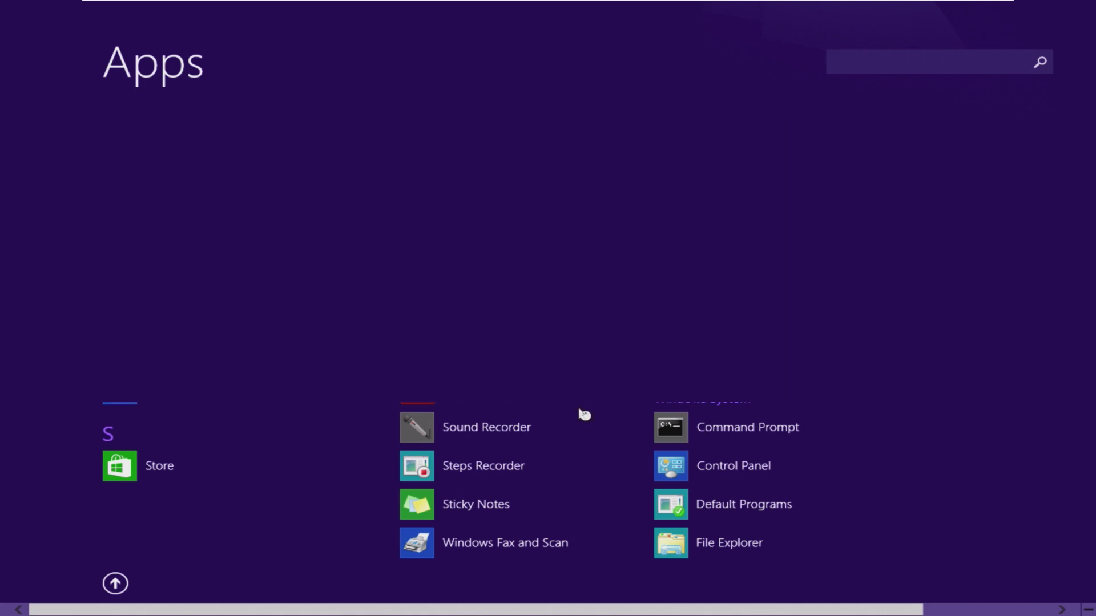
left_click(612, 157)
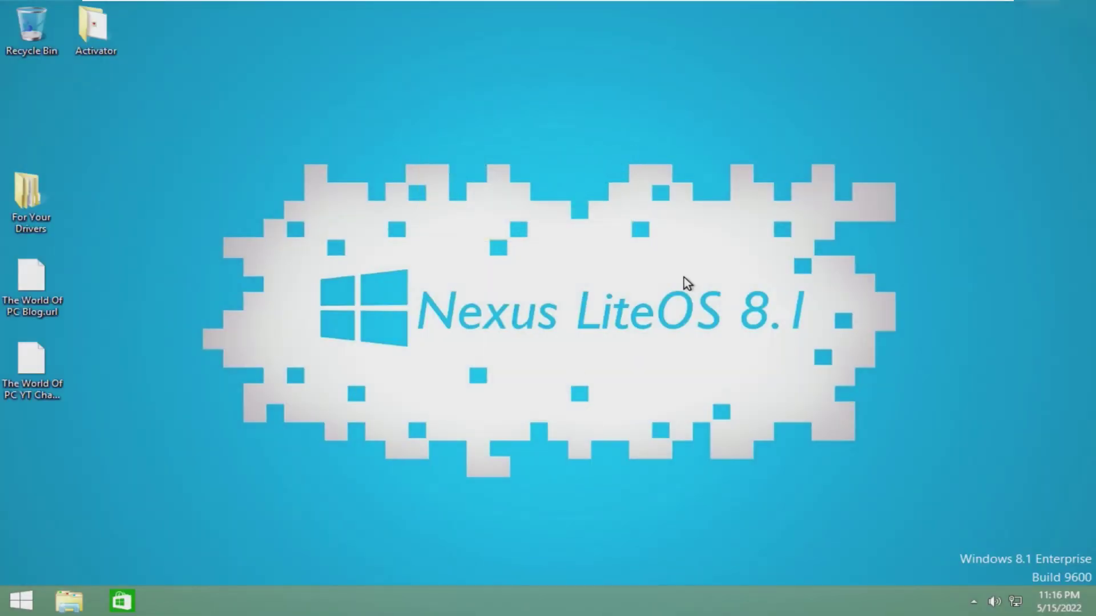
left_click_drag(626, 267, 292, 439)
Step: Try to launch Help and Support from the apps list and dismiss the error dialog
left_click(3, 608)
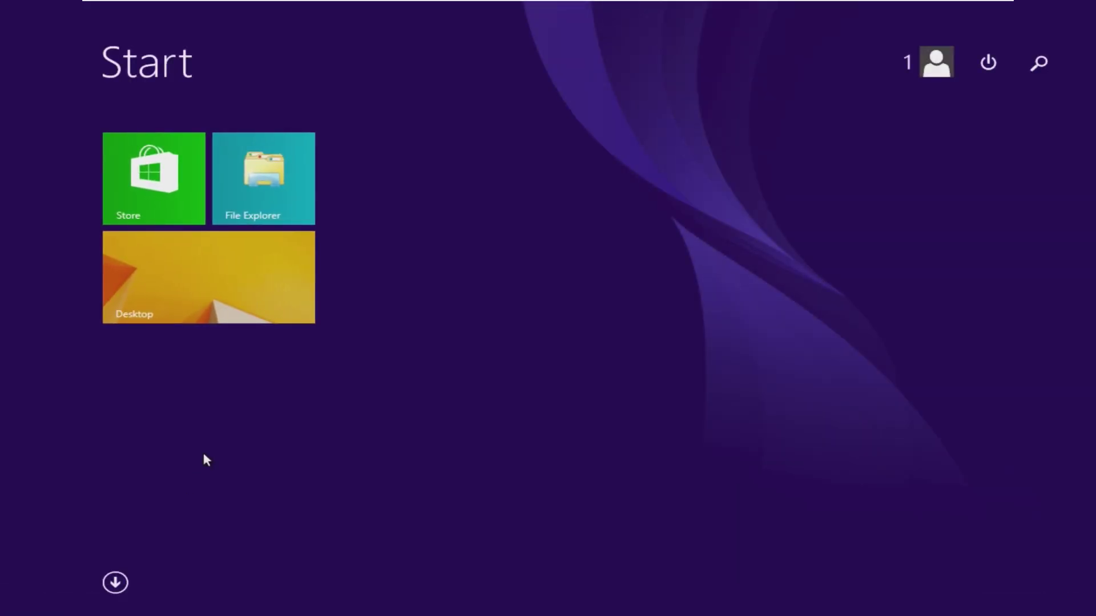
left_click(115, 581)
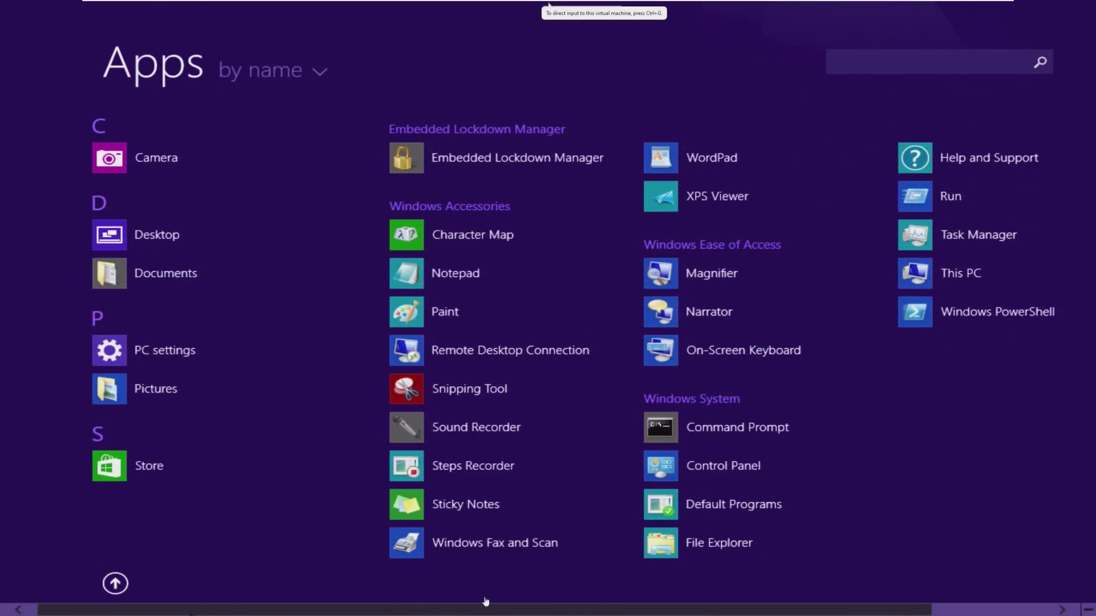
left_click(923, 161)
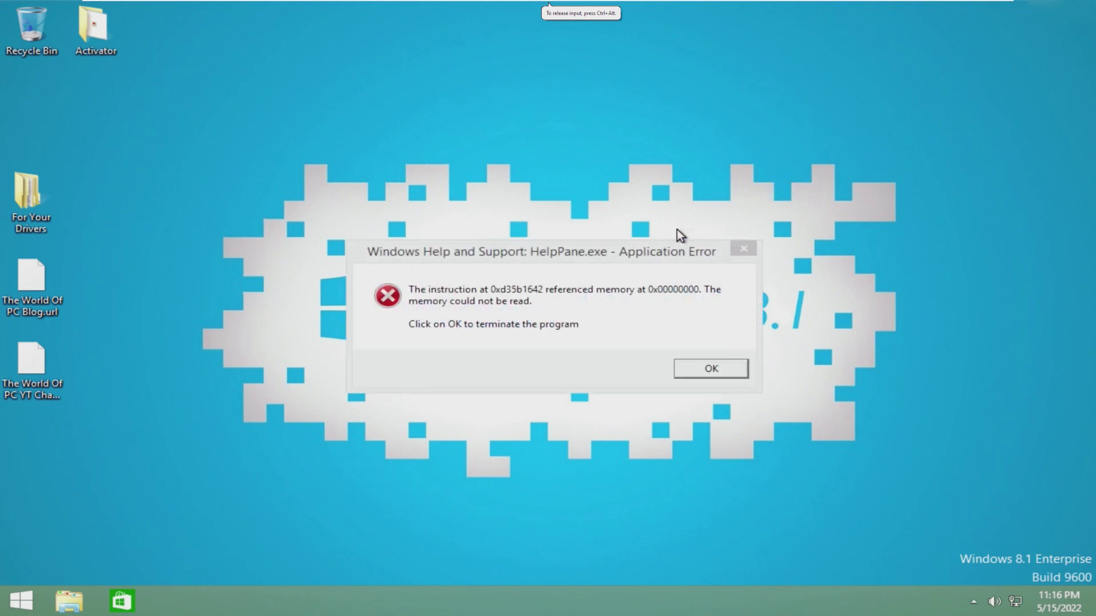
left_click(616, 365)
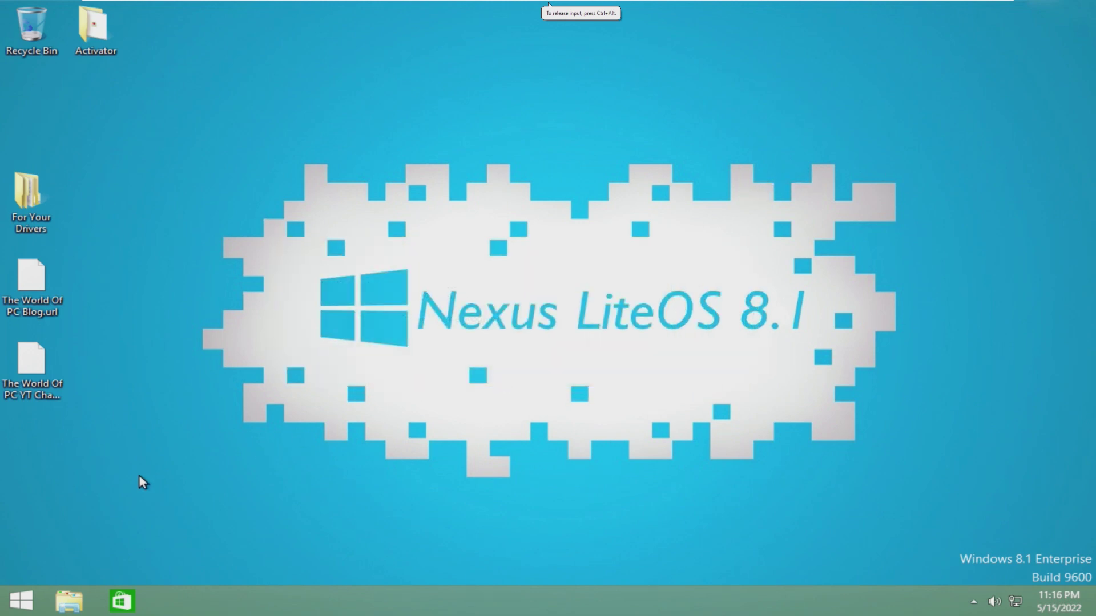
Step: Open Default Programs from the apps list and go up to the Control Panel home page
left_click(13, 607)
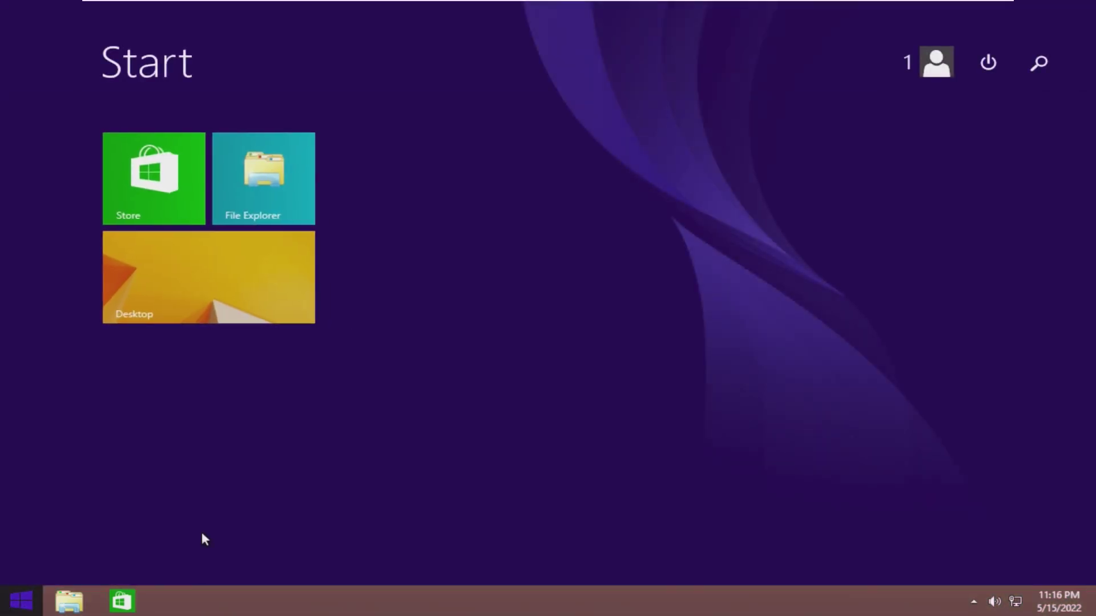
left_click(111, 588)
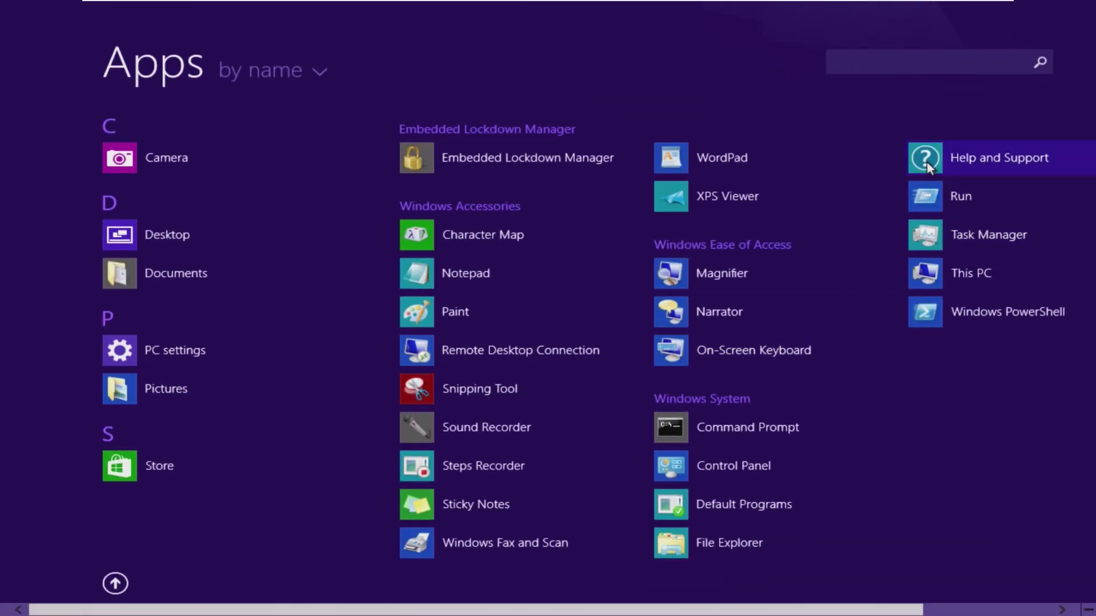
left_click_drag(673, 610, 640, 614)
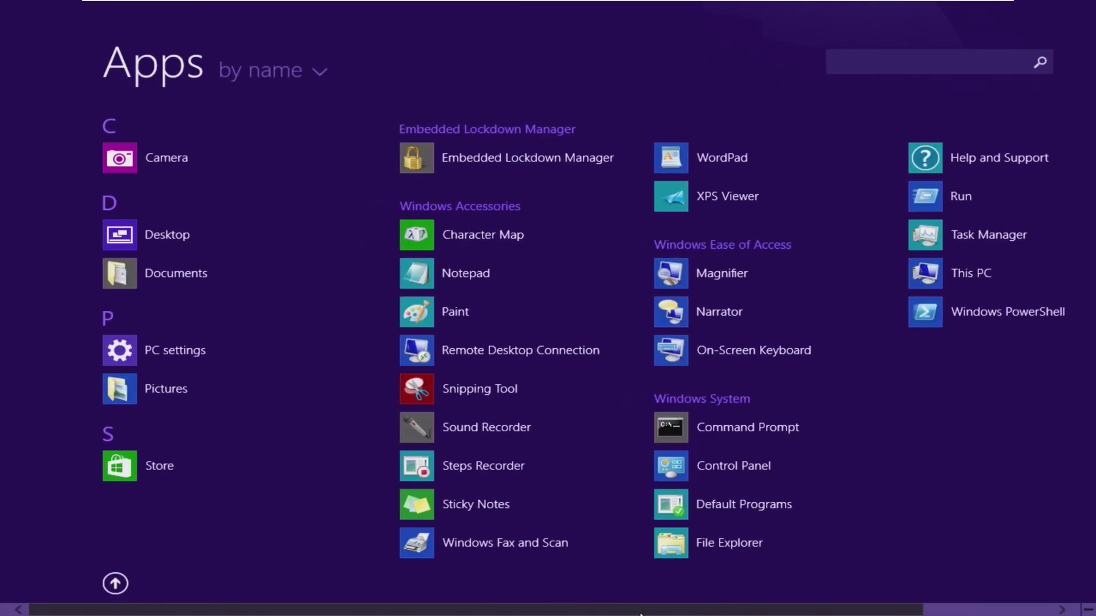
left_click(709, 506)
left_click(368, 107)
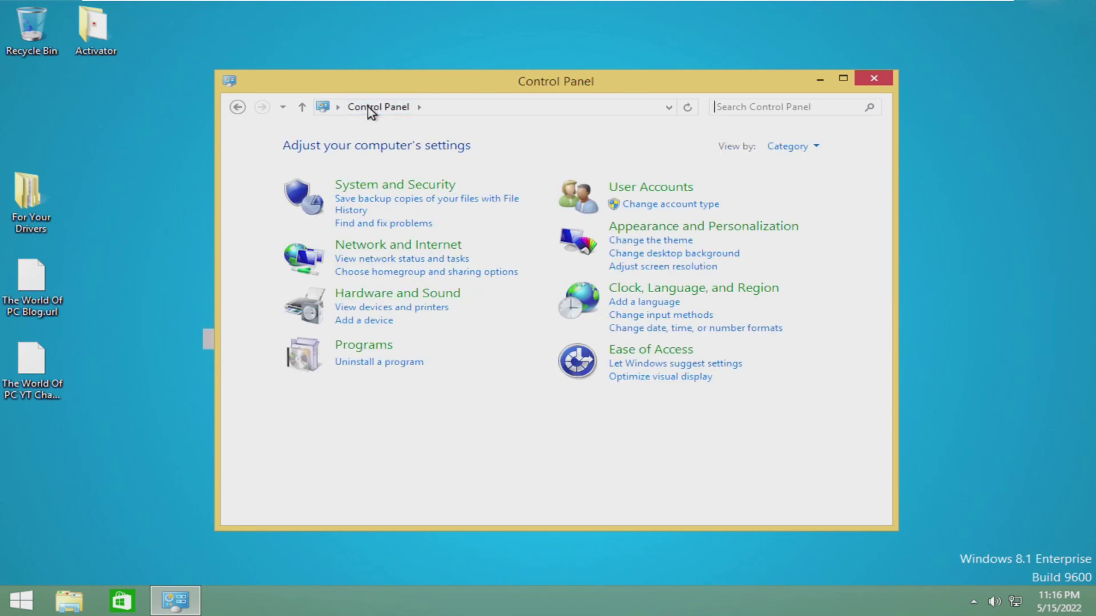
Step: Open Devices and Printers under Hardware and Sound and view the properties of the VMware Virtual S SCSI Disk Device
left_click(398, 294)
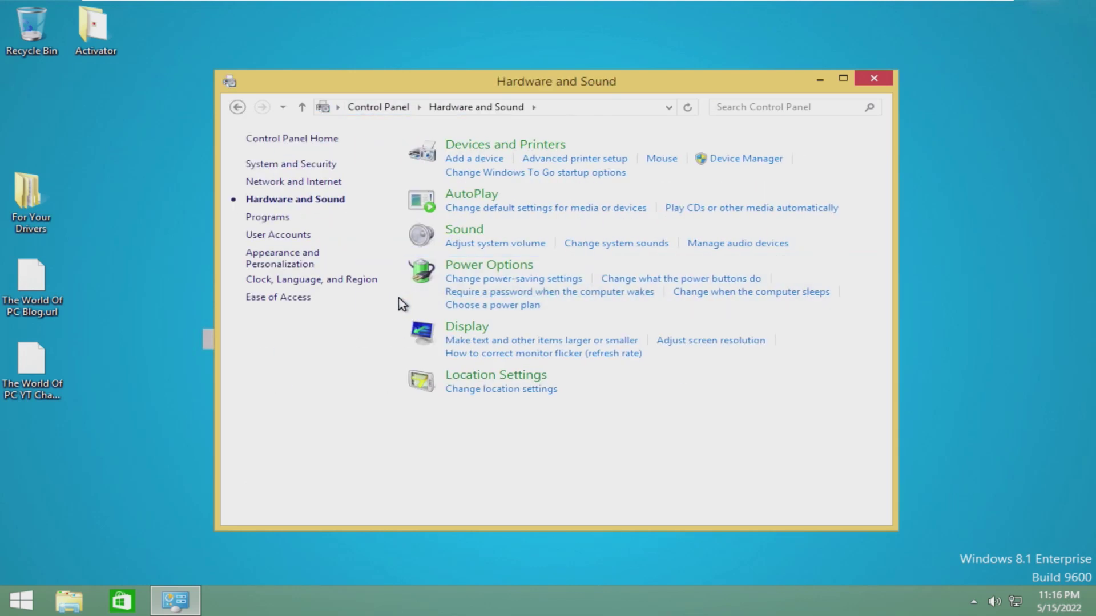
left_click(512, 151)
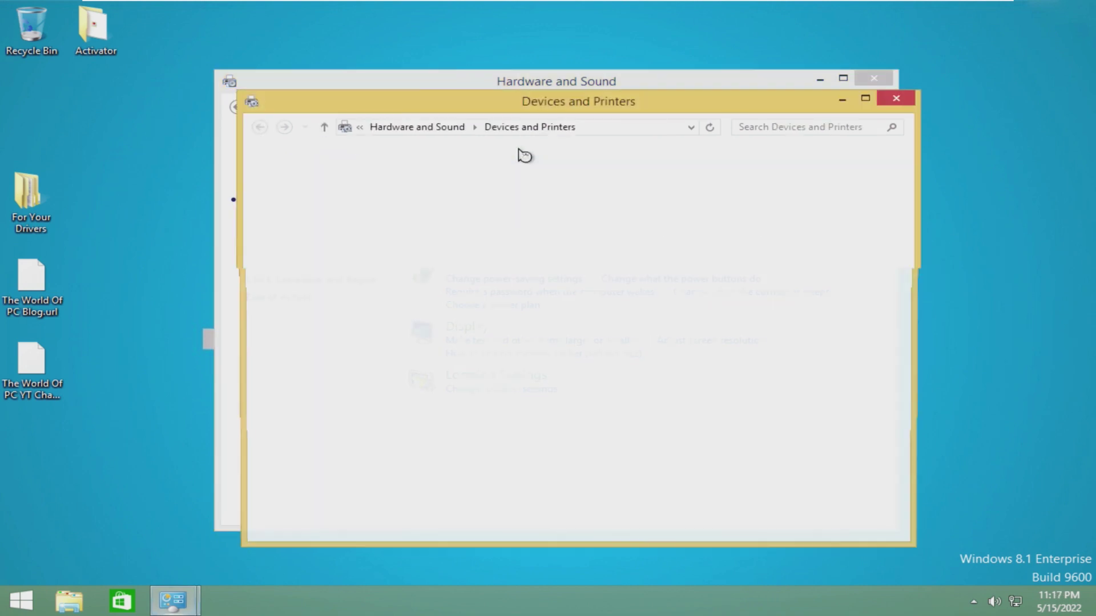
double_click(432, 263)
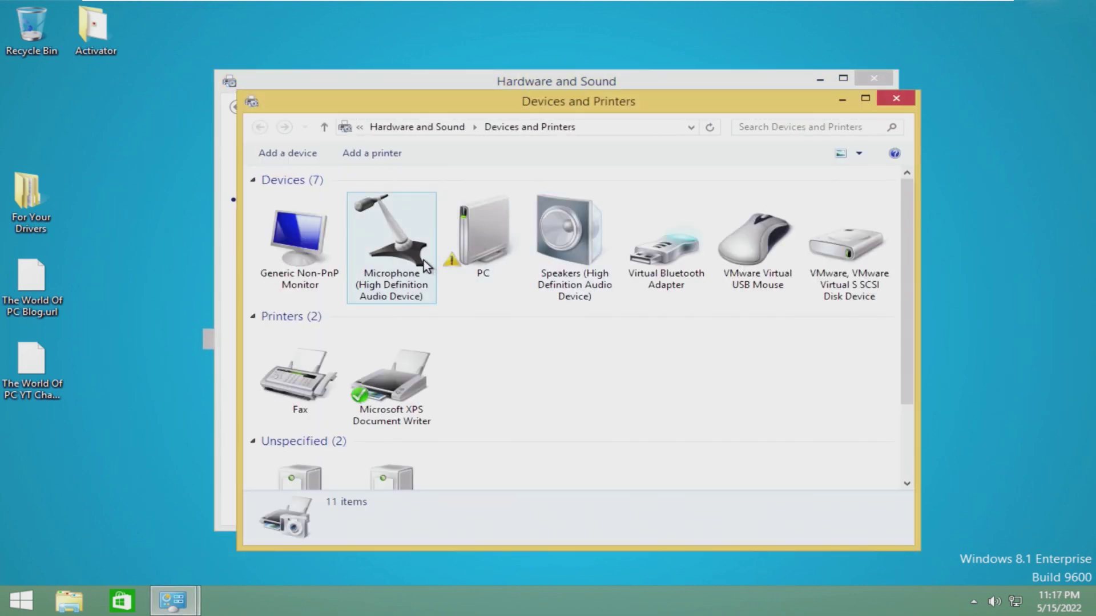
left_click(761, 201)
double_click(839, 209)
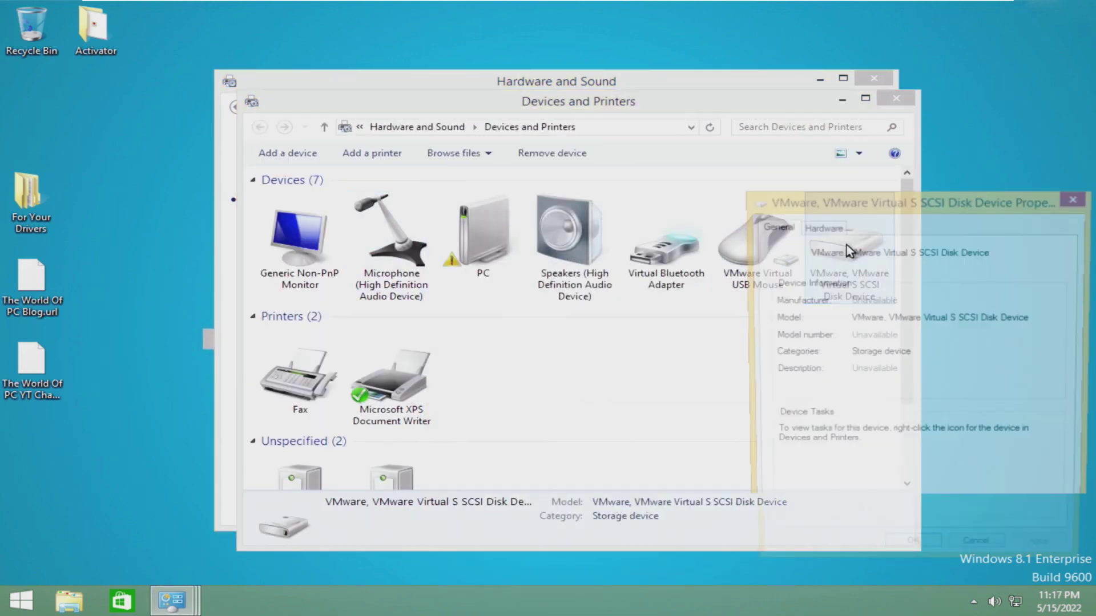